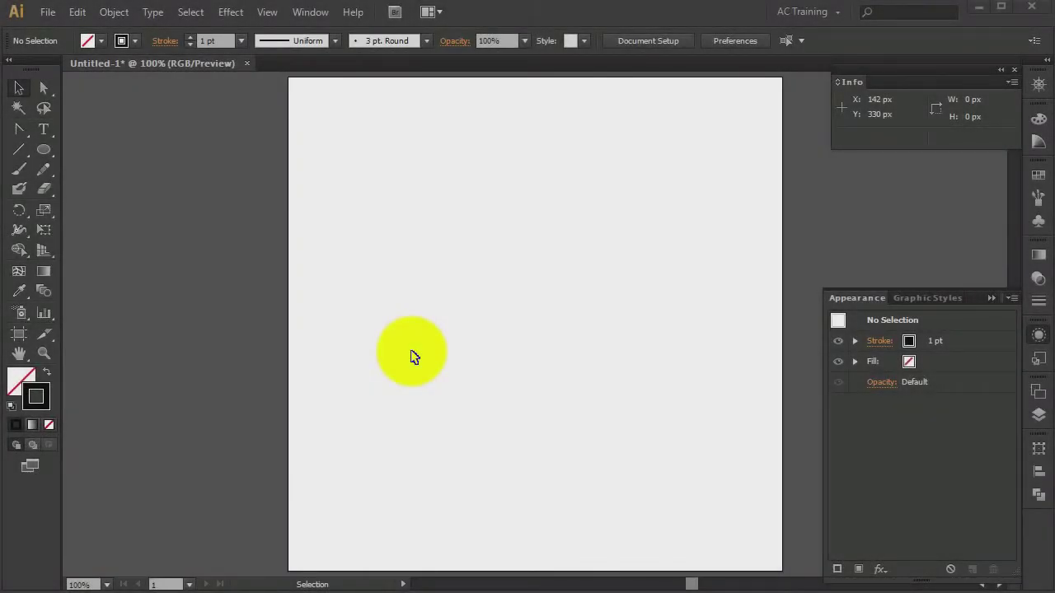
Draw a 280 × 59 px rectangle with a 1 pt black stroke and no fill
{"action": "left_click", "coordinate": [44, 149]}
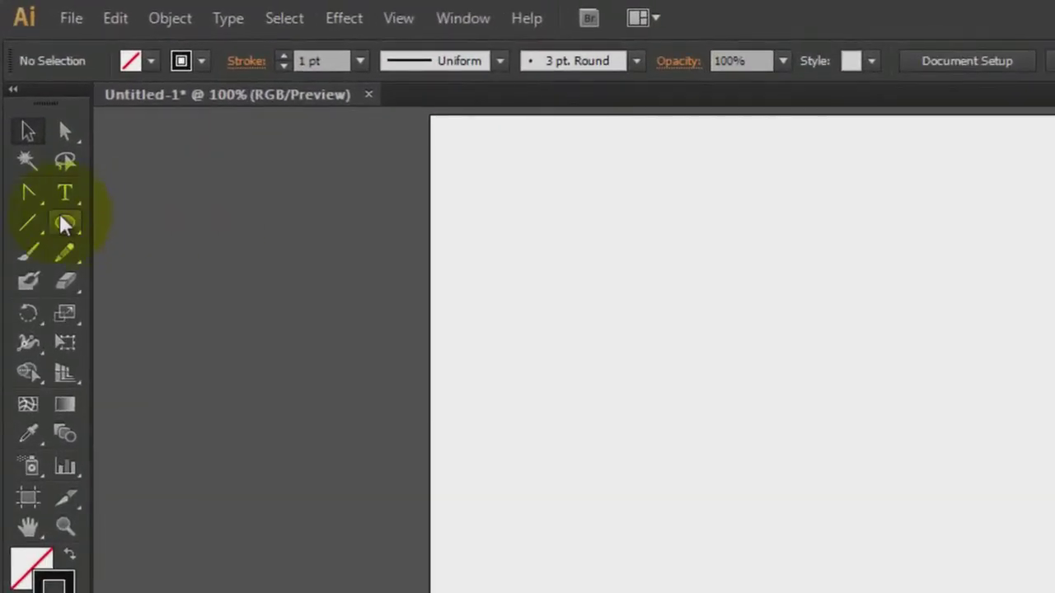
{"action": "left_click_drag", "start_coordinate": [66, 224], "coordinate": [188, 229]}
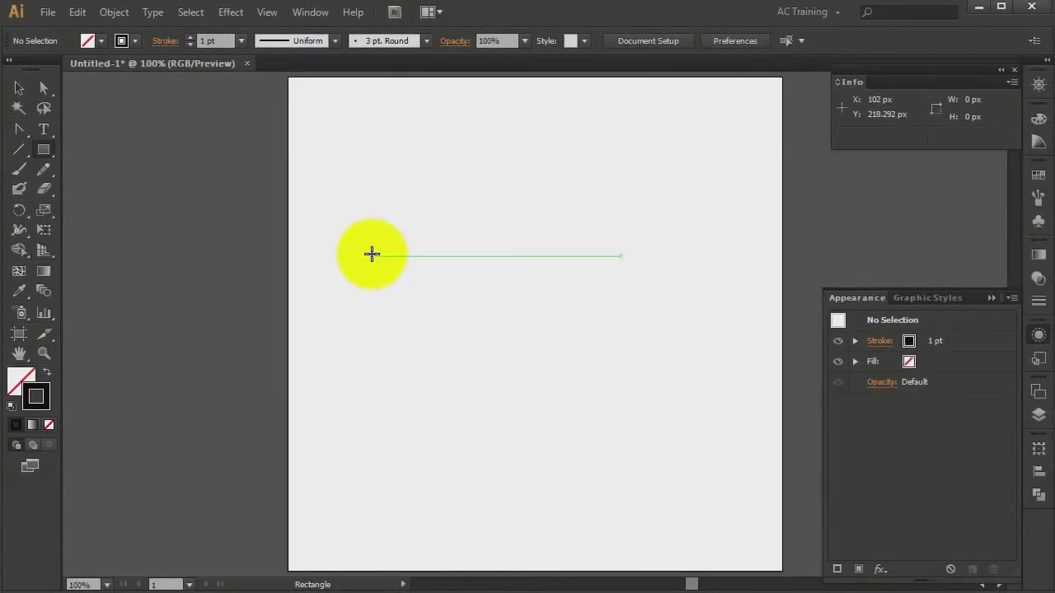
{"action": "left_click_drag", "start_coordinate": [371, 256], "coordinate": [603, 305]}
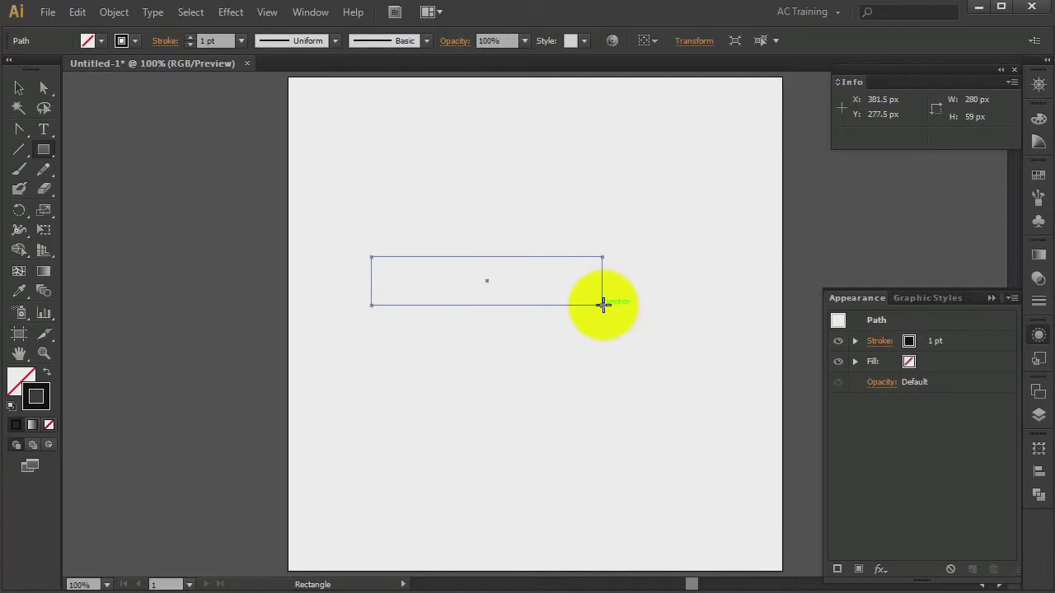
{"action": "key", "text": "v"}
{"action": "left_click", "coordinate": [469, 325]}
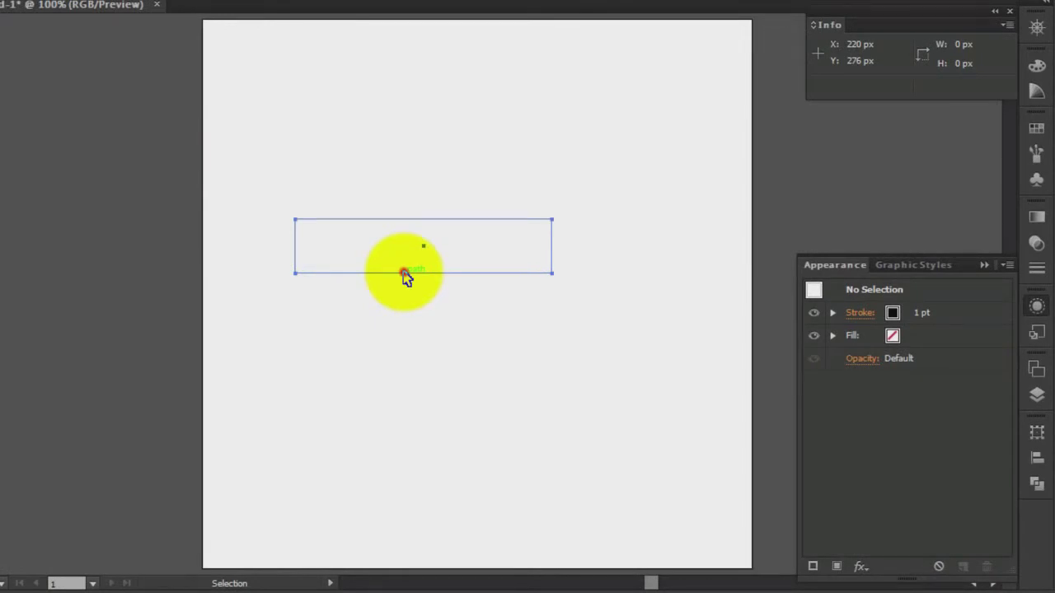
{"action": "left_click", "coordinate": [404, 272]}
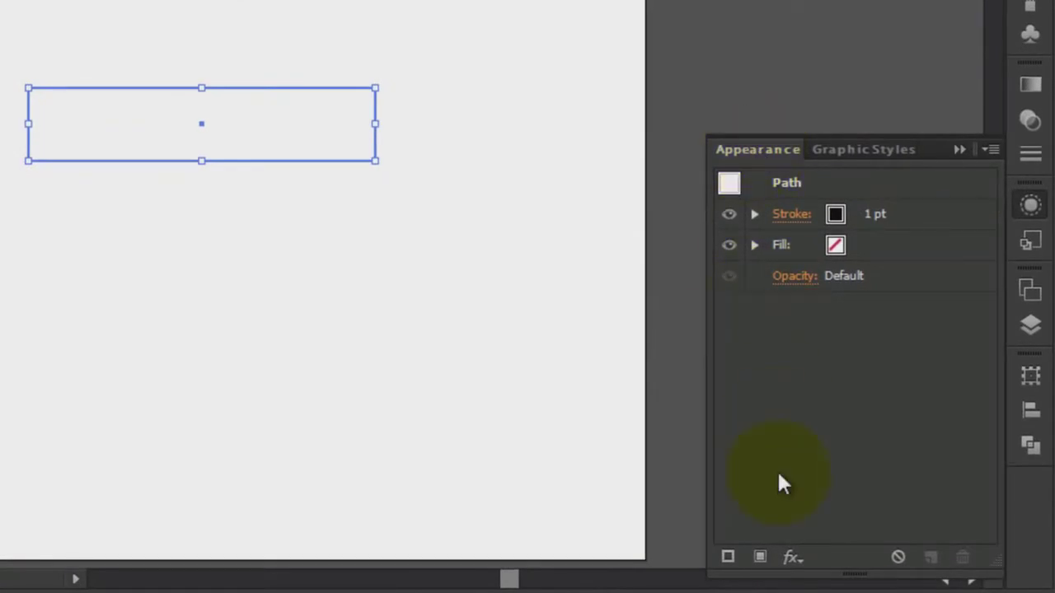
Add a Round Corners effect to the rectangle with live preview turned on
{"action": "left_click", "coordinate": [791, 555]}
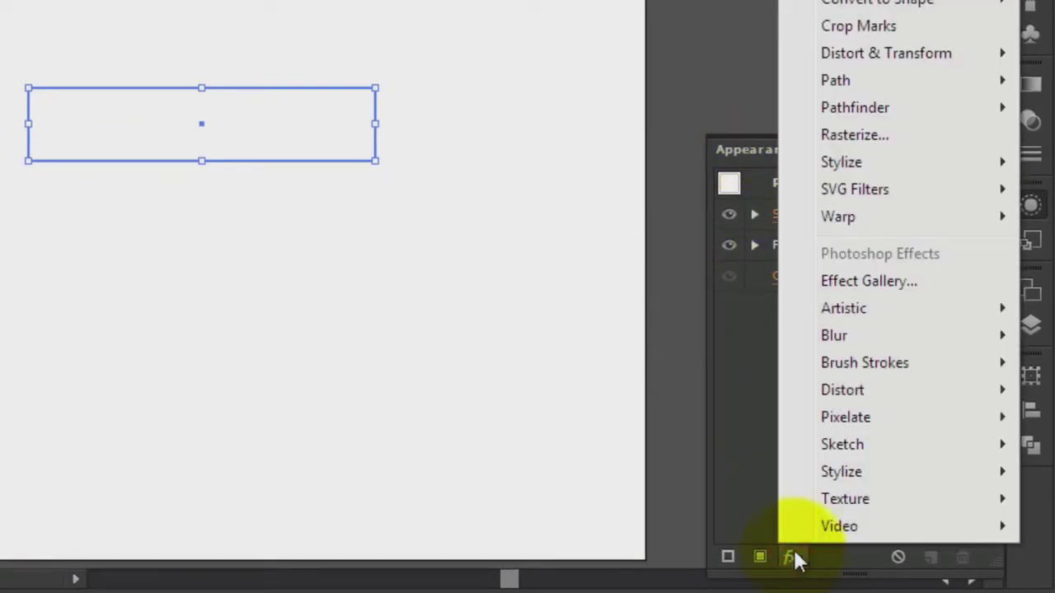
{"action": "mouse_move", "coordinate": [842, 170]}
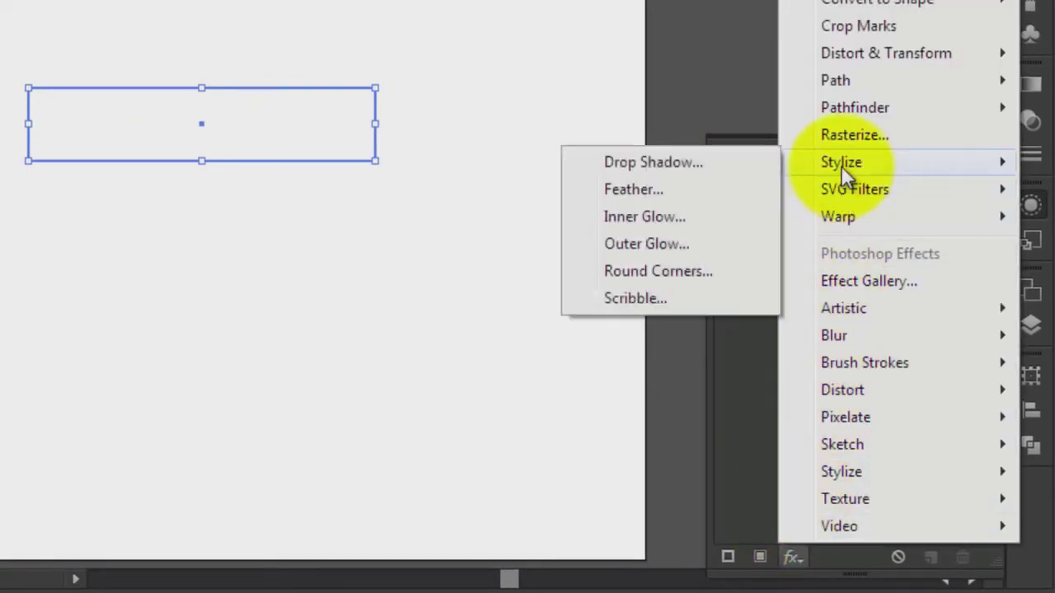
{"action": "left_click", "coordinate": [680, 269]}
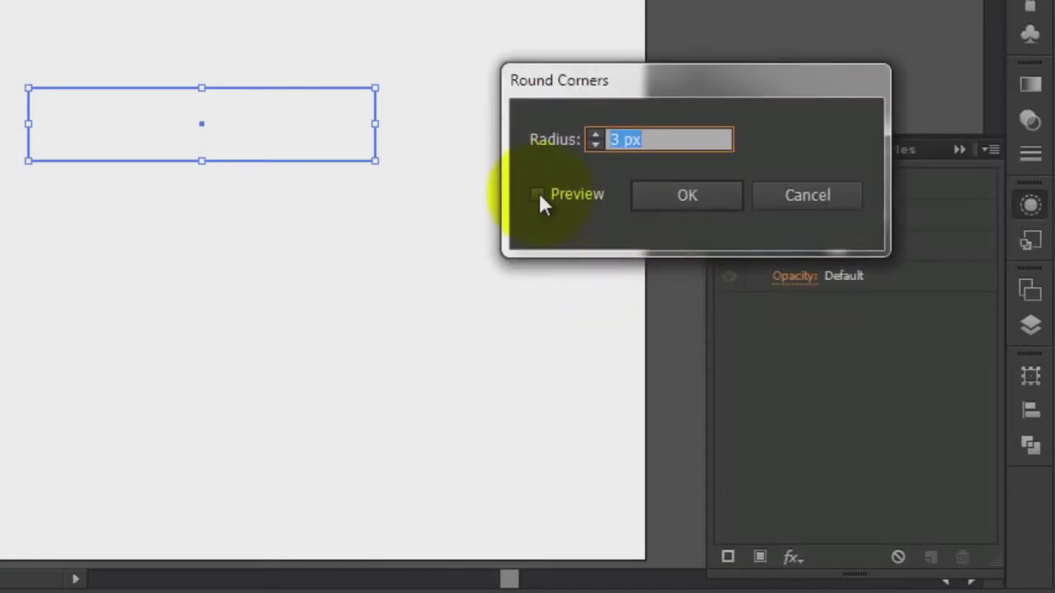
{"action": "left_click", "coordinate": [538, 196]}
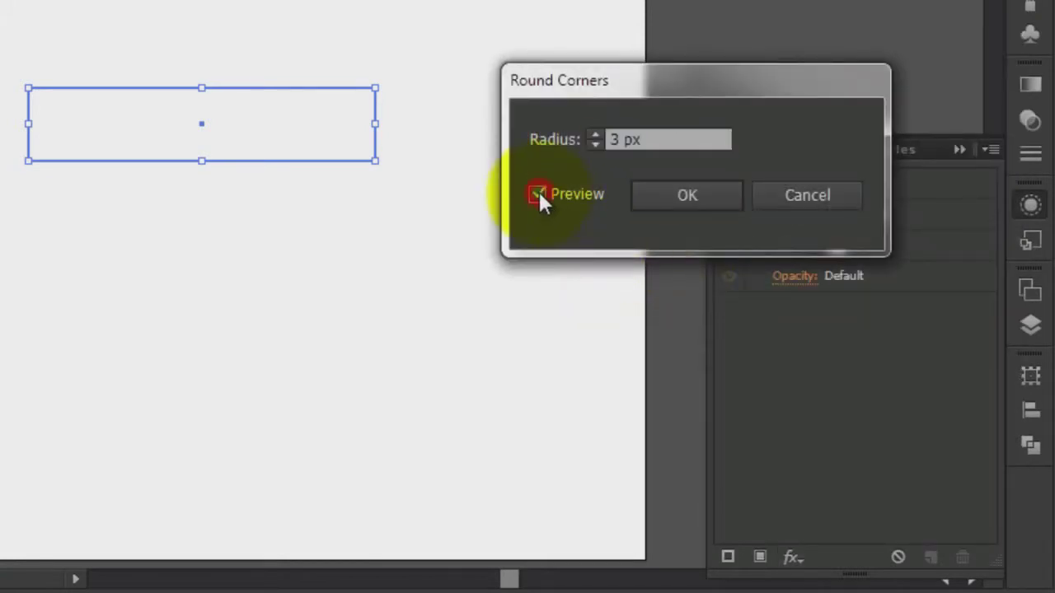
Raise the Round Corners radius to 25 px and apply it for fully rounded ends
{"action": "left_click", "coordinate": [596, 136]}
{"action": "left_click", "coordinate": [596, 136]}
{"action": "left_click", "coordinate": [595, 134]}
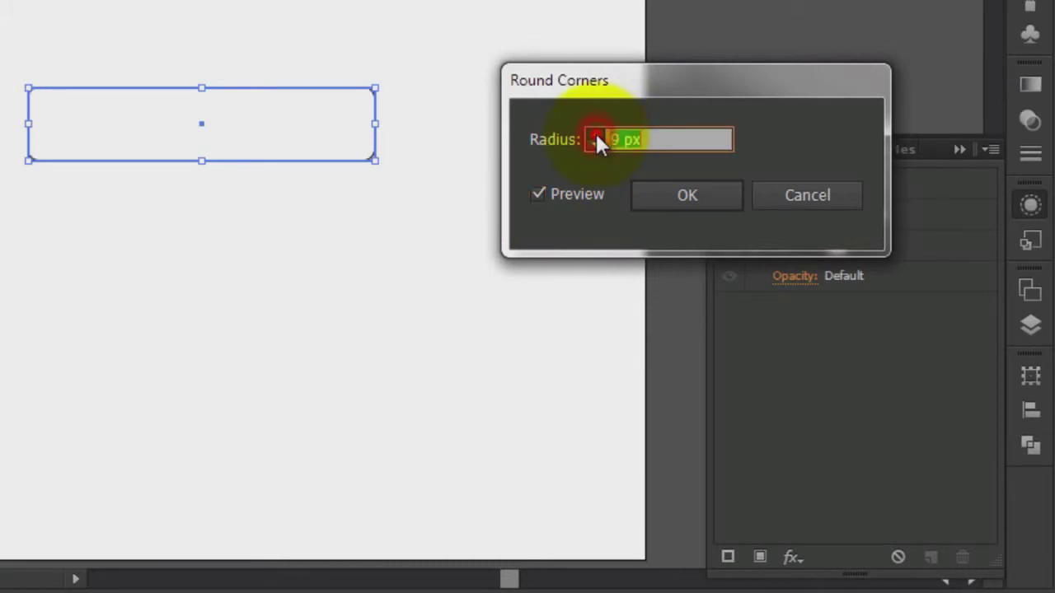
{"action": "left_click", "coordinate": [595, 134]}
{"action": "left_click", "coordinate": [595, 135]}
{"action": "left_click", "coordinate": [595, 135]}
{"action": "left_click", "coordinate": [595, 135]}
{"action": "left_click", "coordinate": [595, 135]}
{"action": "left_click", "coordinate": [595, 134]}
{"action": "left_click", "coordinate": [595, 134]}
{"action": "left_click", "coordinate": [595, 134]}
{"action": "left_click", "coordinate": [595, 135]}
{"action": "left_click", "coordinate": [595, 135]}
{"action": "left_click", "coordinate": [595, 134]}
{"action": "left_click", "coordinate": [595, 134]}
{"action": "left_click", "coordinate": [595, 134]}
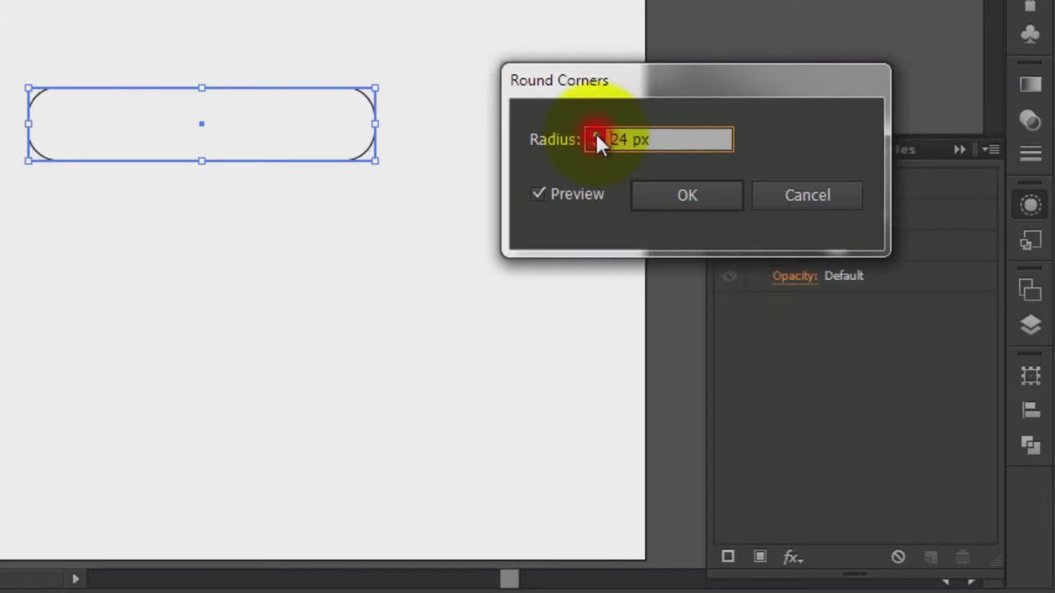
{"action": "left_click", "coordinate": [595, 134]}
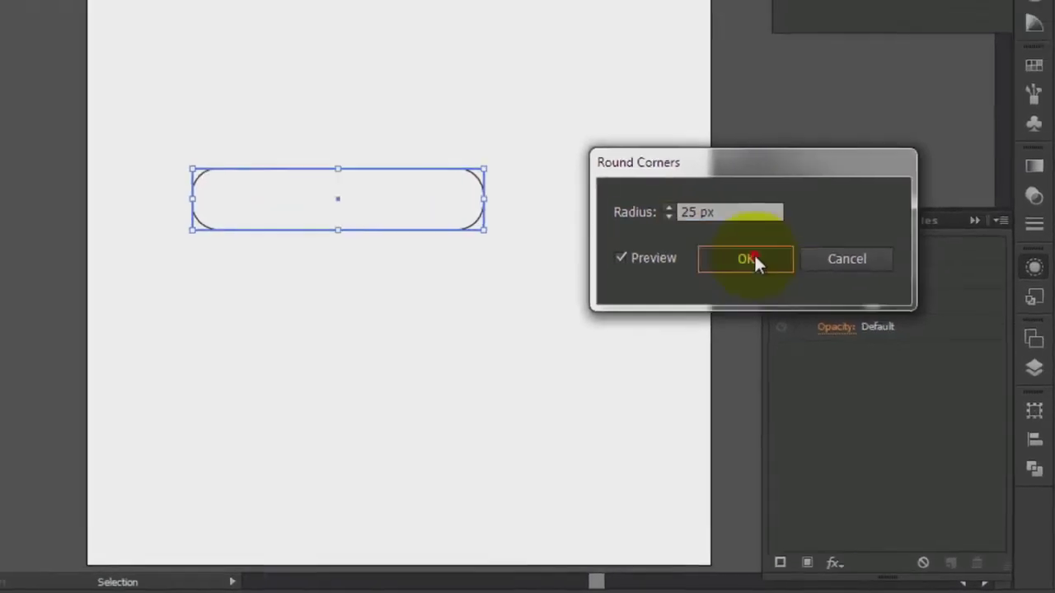
{"action": "left_click", "coordinate": [687, 195]}
{"action": "left_click", "coordinate": [554, 340]}
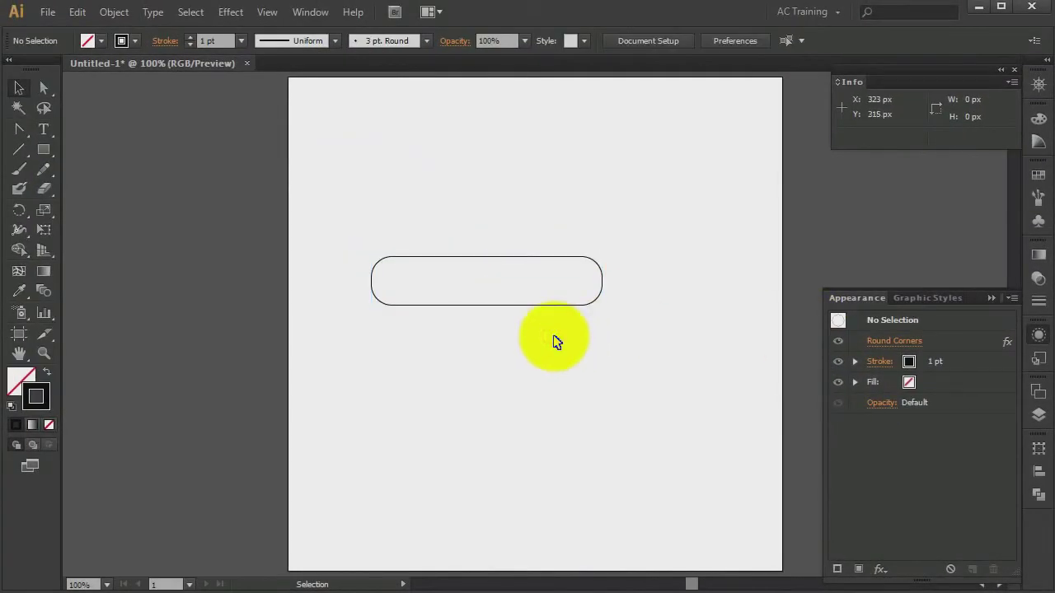
{"action": "left_click", "coordinate": [550, 306]}
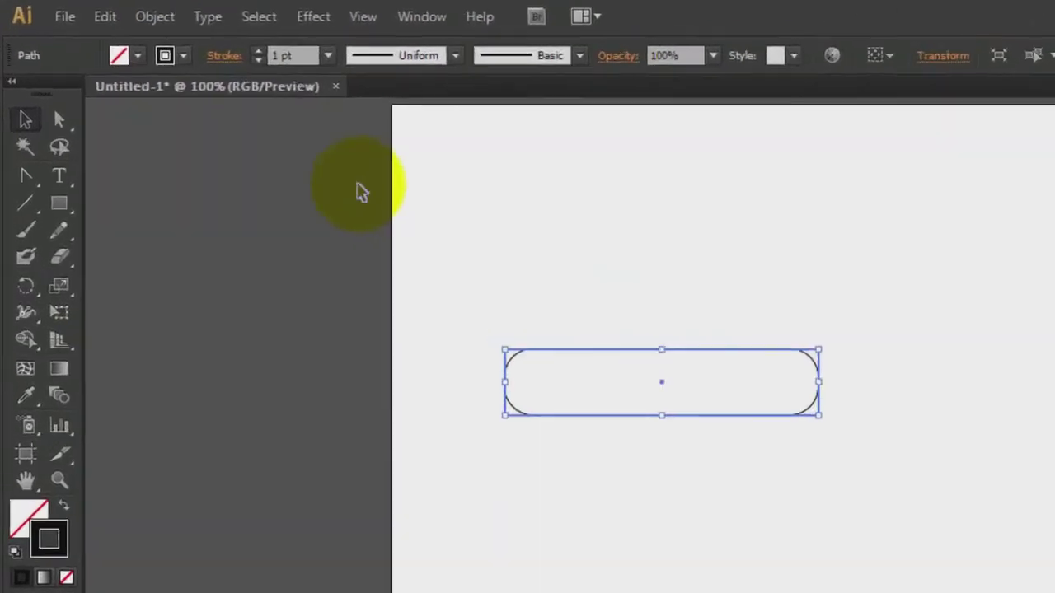
{"action": "left_click", "coordinate": [177, 20]}
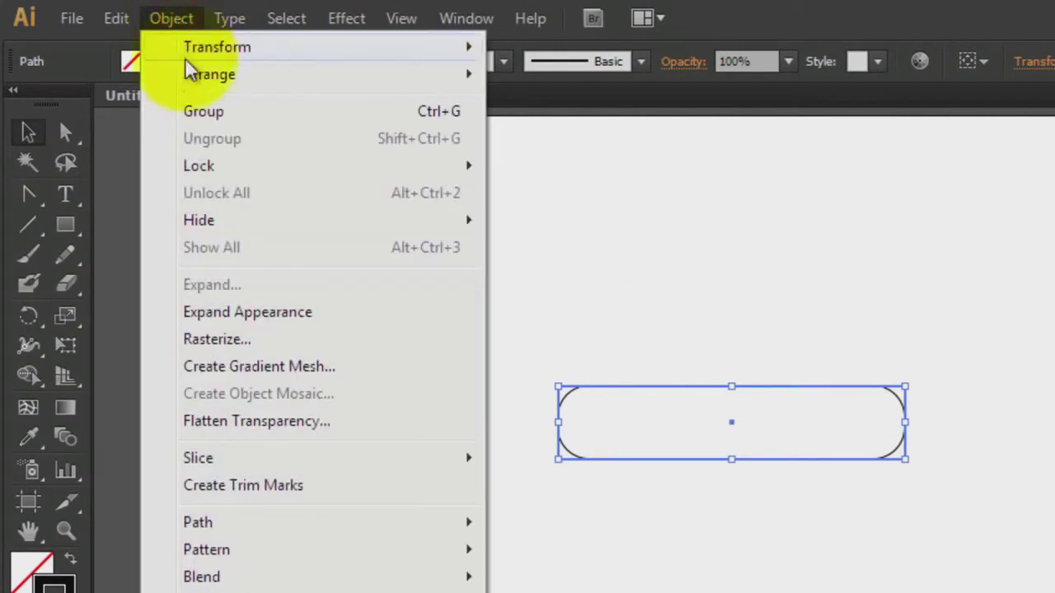
Expand the pill shape's appearance so the rounded corners become real path anchors
{"action": "left_click", "coordinate": [268, 321]}
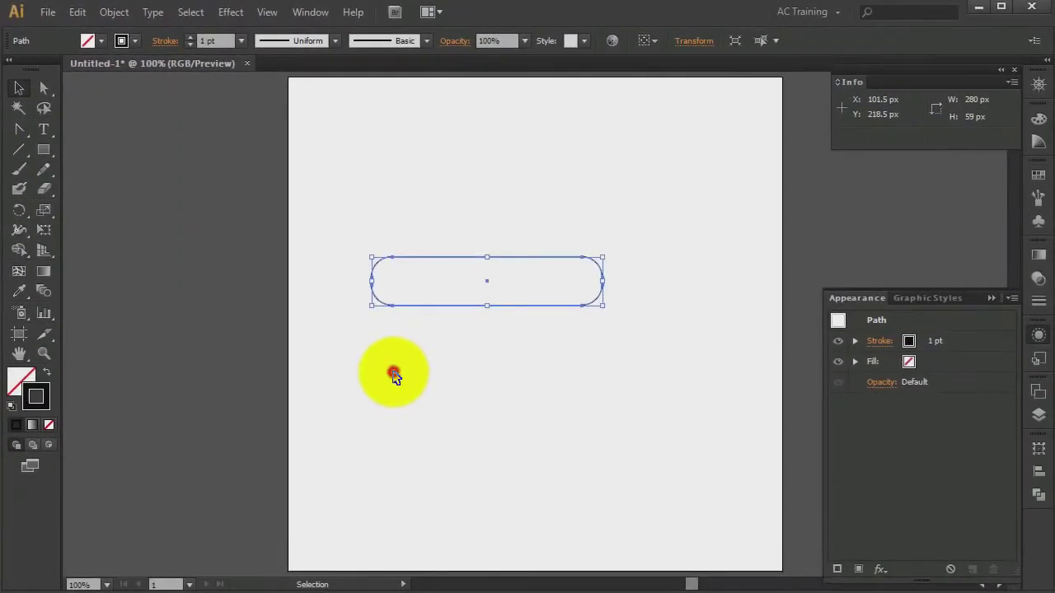
{"action": "left_click", "coordinate": [394, 375]}
{"action": "left_click", "coordinate": [448, 305]}
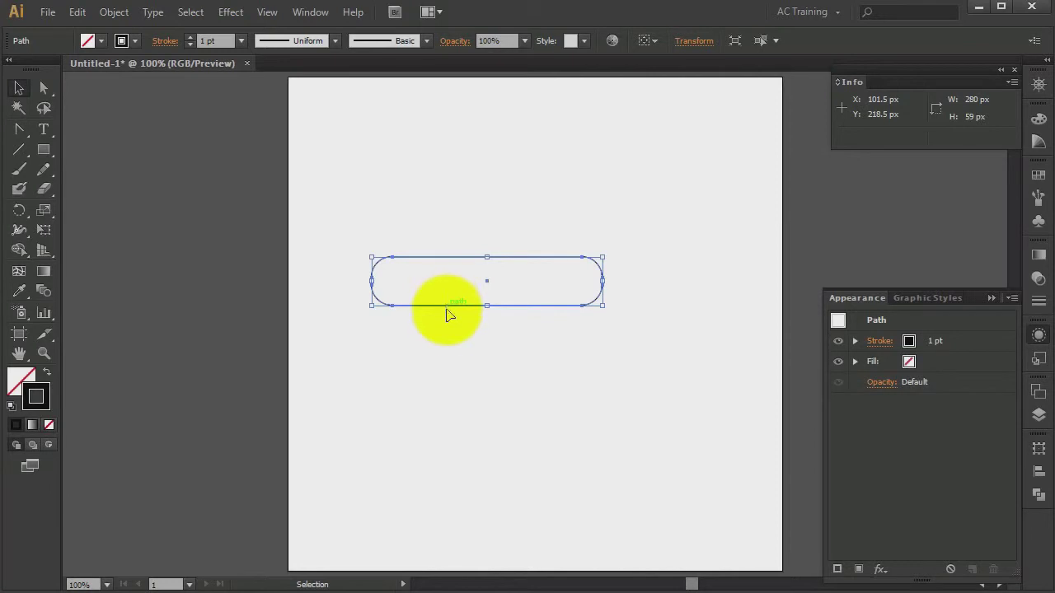
{"action": "left_click", "coordinate": [449, 337]}
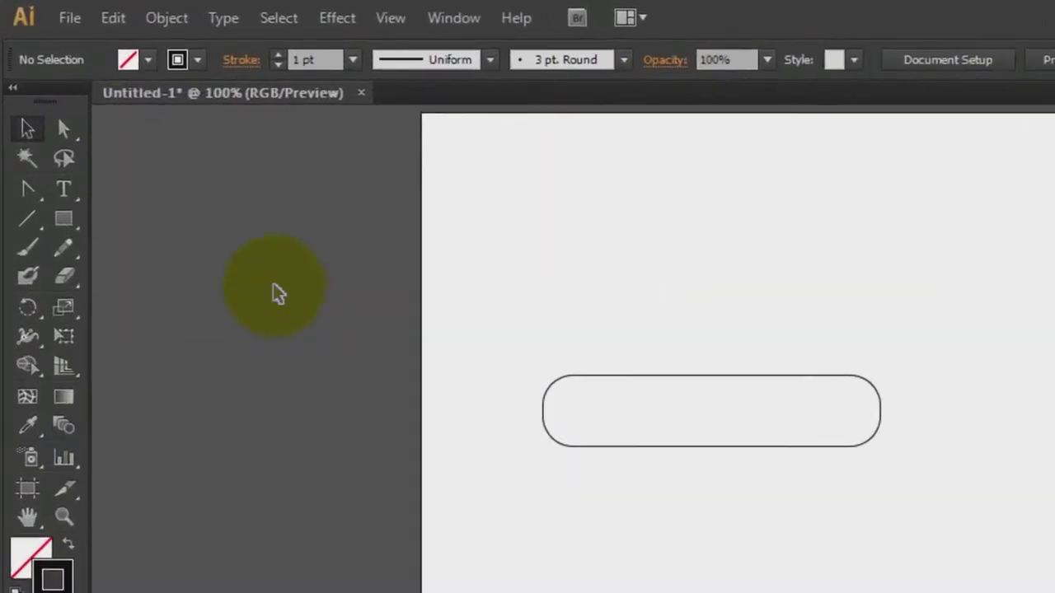
Draw an upright three-sided polygon (triangle) above the pill with the Polygon Tool
{"action": "left_click", "coordinate": [61, 188]}
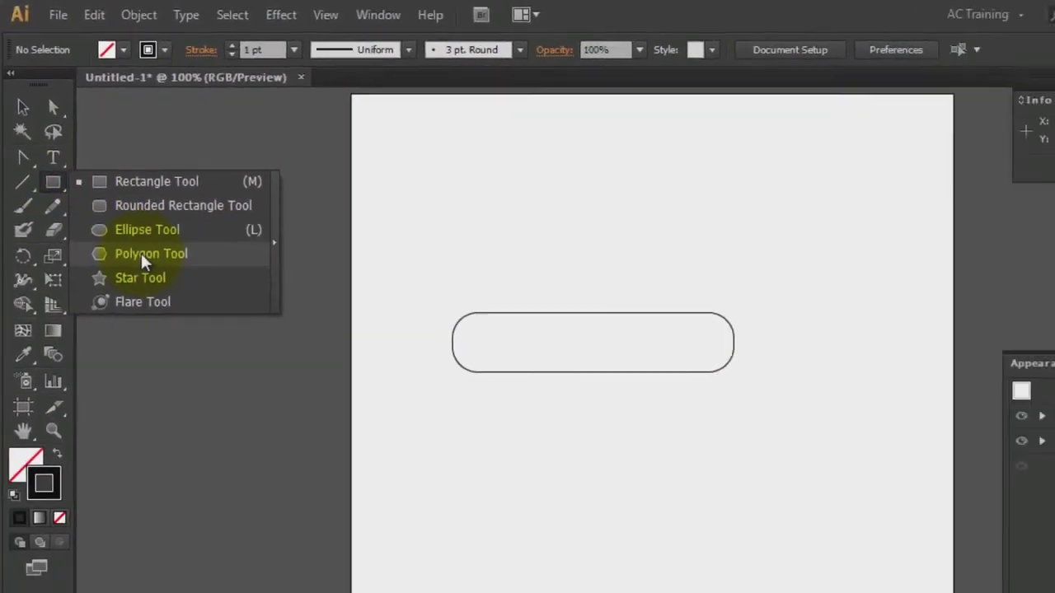
{"action": "left_click", "coordinate": [144, 261]}
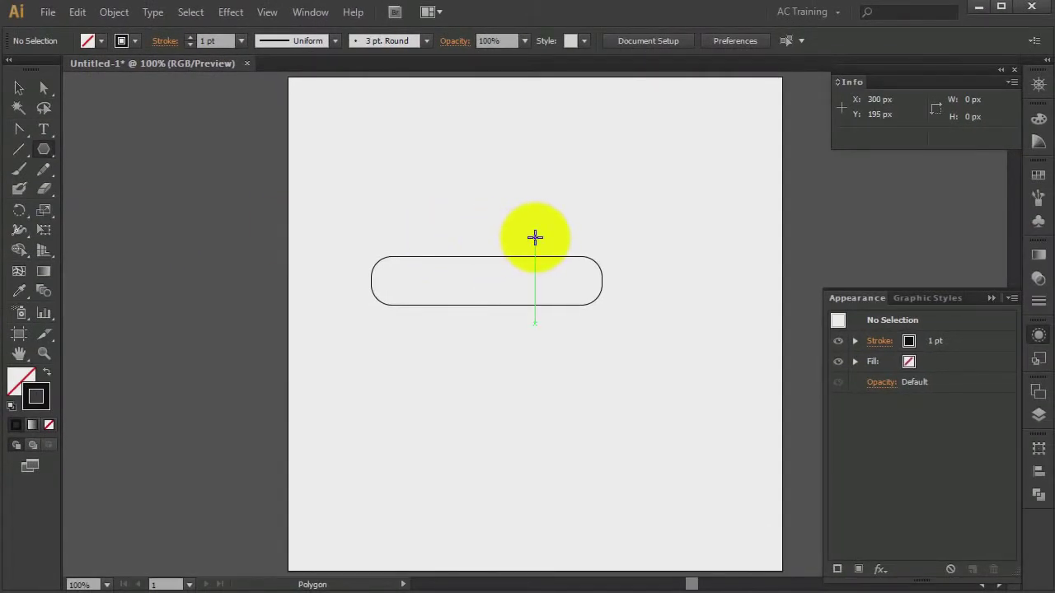
{"action": "left_click_drag", "start_coordinate": [535, 237], "coordinate": [584, 270]}
{"action": "key", "text": "shift"}
{"action": "key", "text": "Down"}
{"action": "key", "text": "Down"}
{"action": "key", "text": "Down"}
{"action": "key", "text": "Down"}
{"action": "key", "text": "Down"}
{"action": "key", "text": "Down"}
{"action": "key", "text": "shift"}
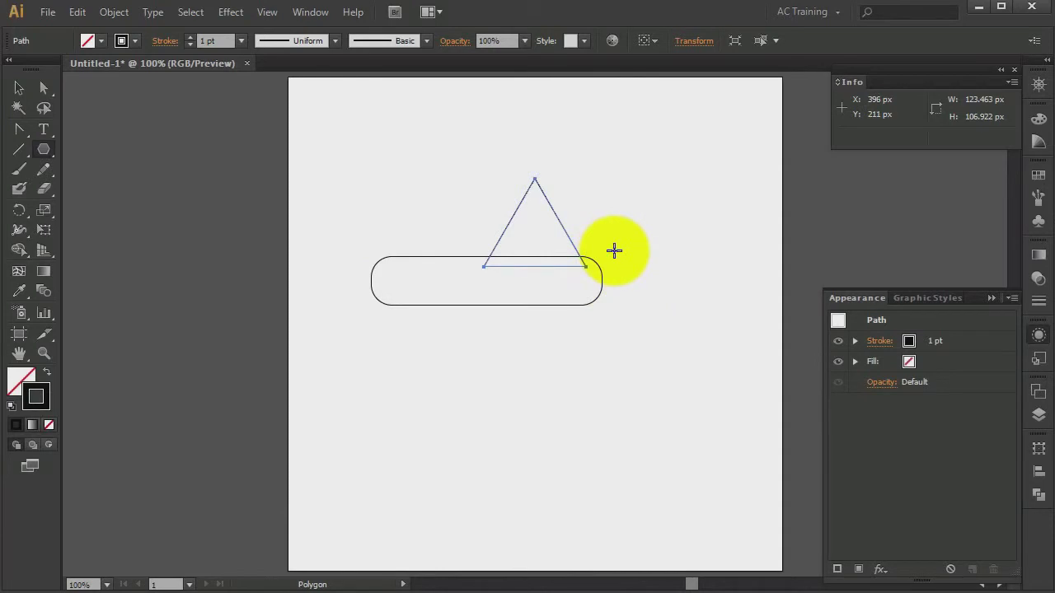
Rotate the triangle 90° to point right and centre it on the pill's right end
{"action": "key", "text": "v"}
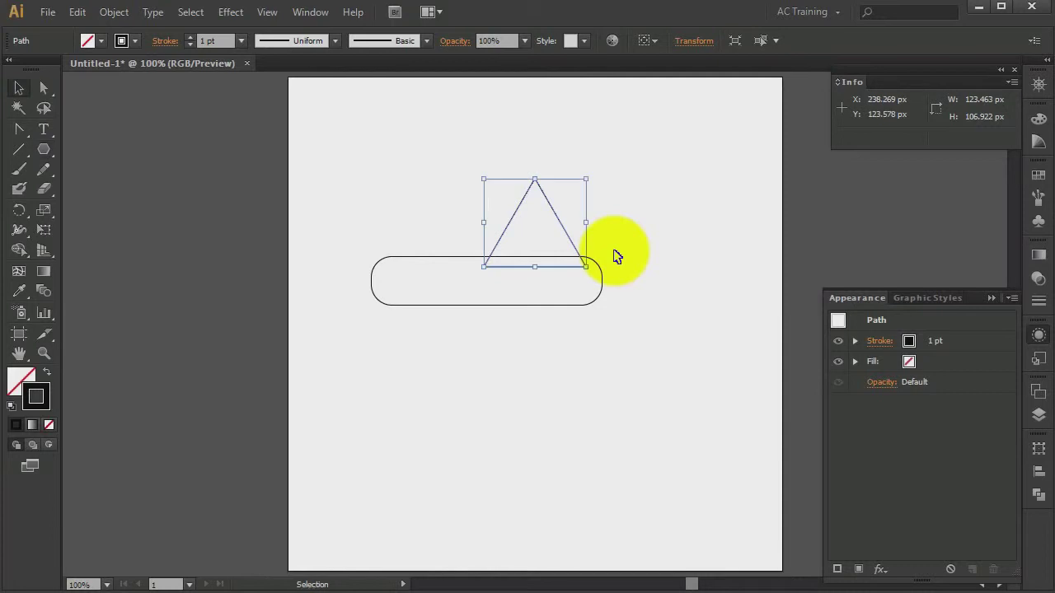
{"action": "left_click_drag", "start_coordinate": [594, 173], "coordinate": [607, 281]}
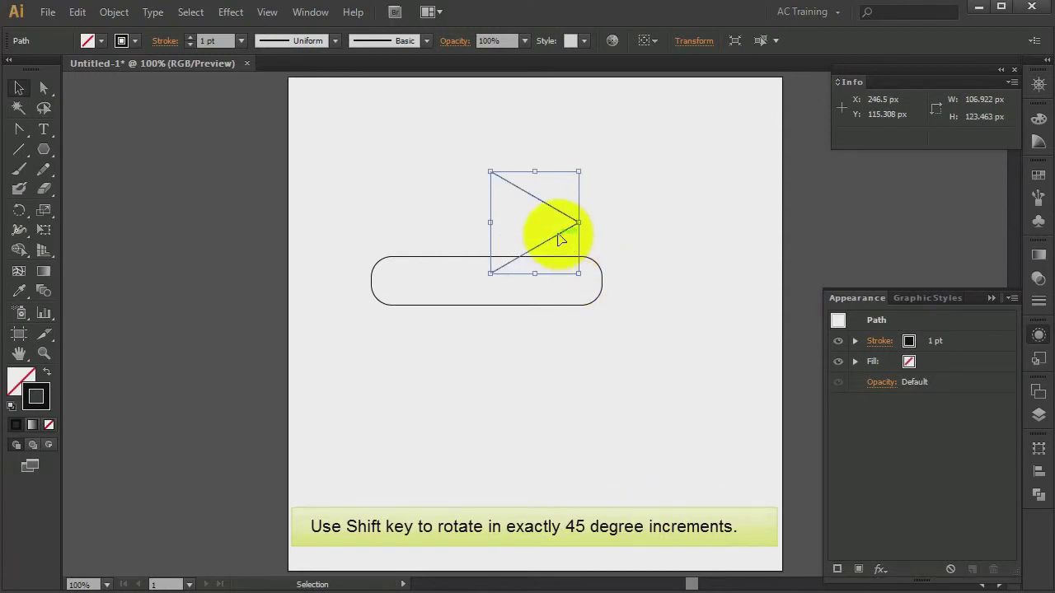
{"action": "left_click_drag", "start_coordinate": [558, 238], "coordinate": [643, 300]}
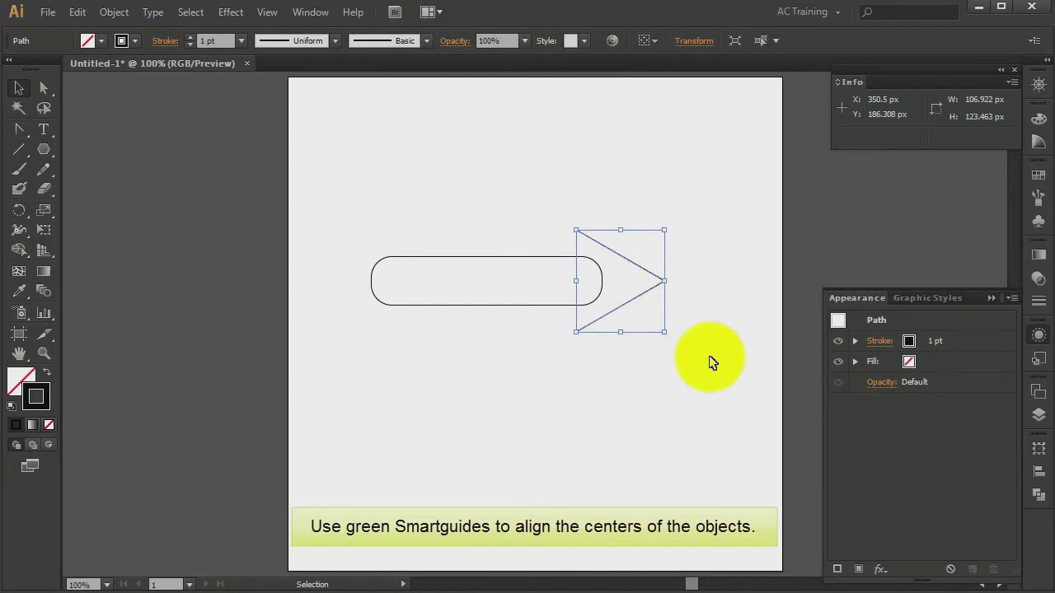
{"action": "key", "text": "Right"}
{"action": "key", "text": "Right"}
{"action": "key", "text": "Right"}
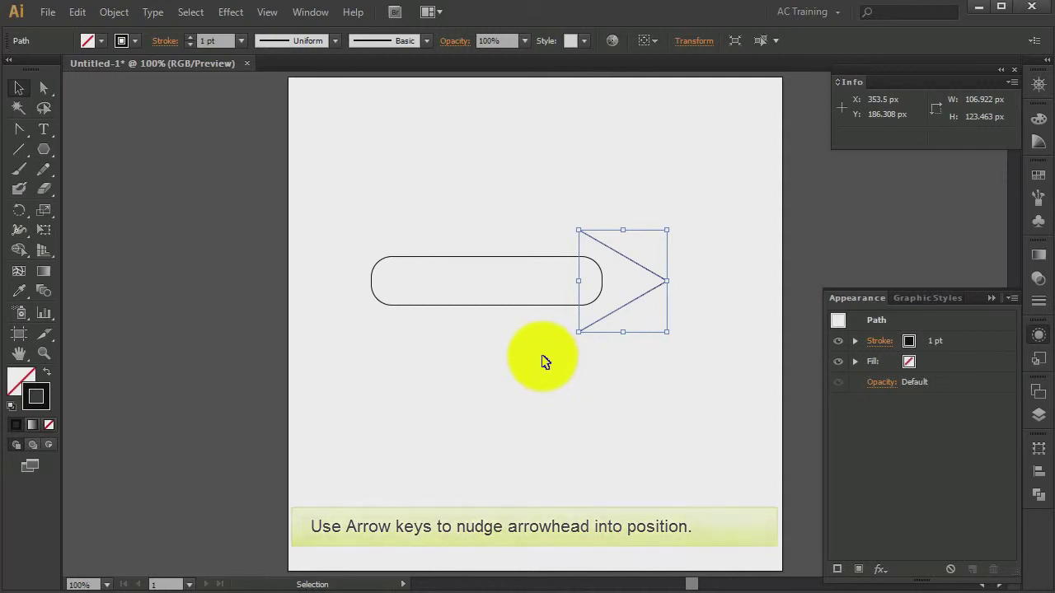
{"action": "left_click_drag", "start_coordinate": [530, 352], "coordinate": [608, 290]}
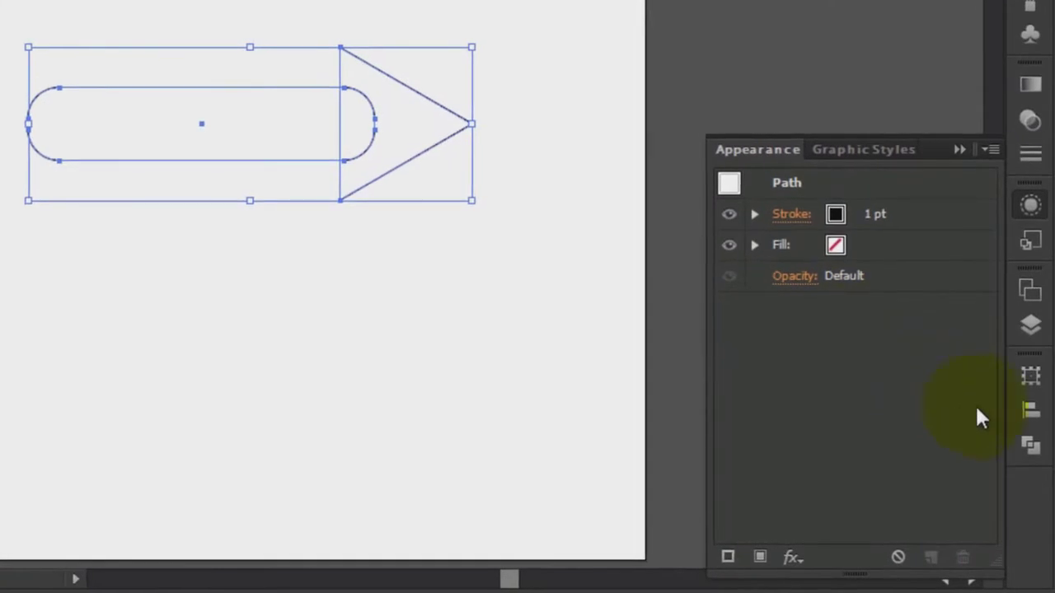
Unite the pill and triangle into one arrow shape with Pathfinder
{"action": "left_click", "coordinate": [1030, 446]}
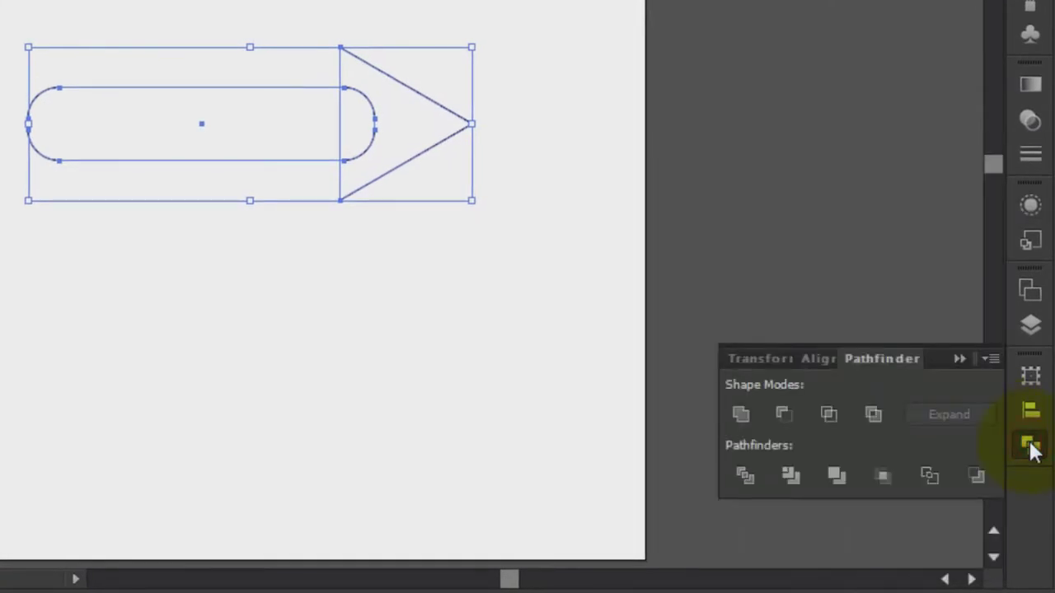
{"action": "left_click", "coordinate": [741, 413]}
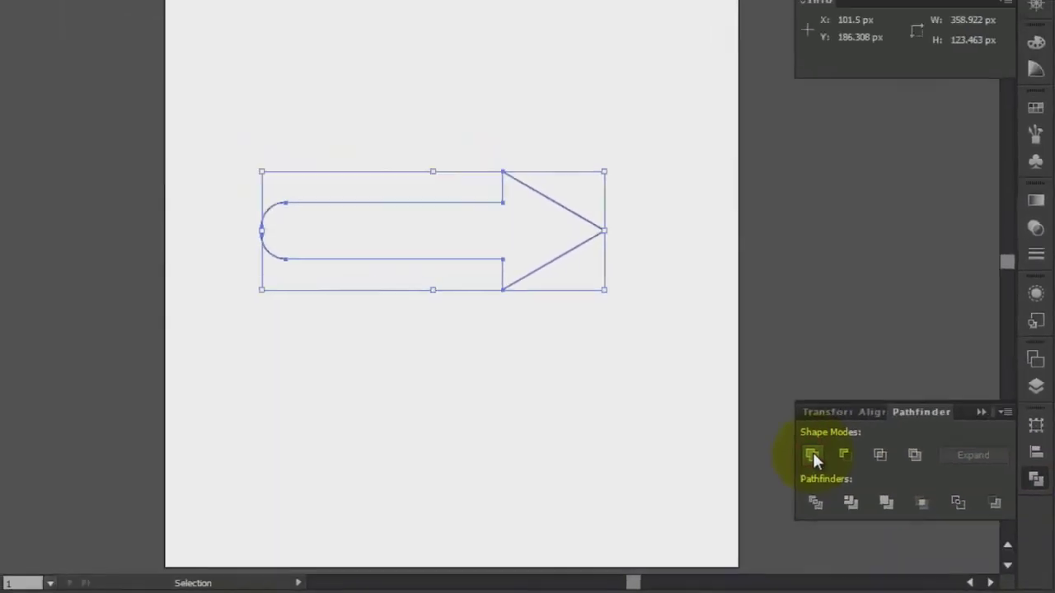
{"action": "left_click", "coordinate": [497, 342]}
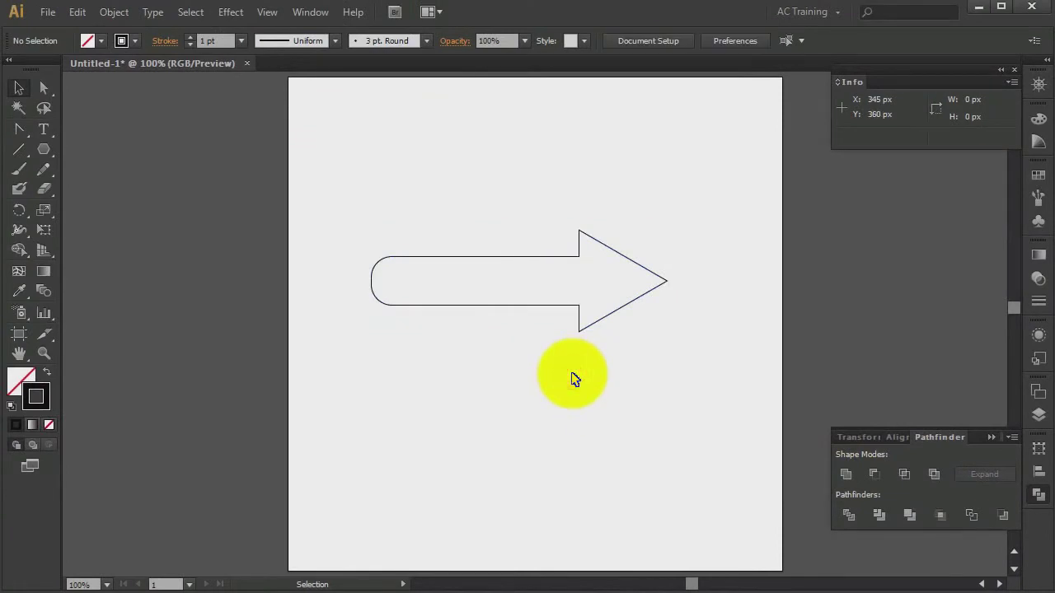
{"action": "left_click", "coordinate": [562, 305]}
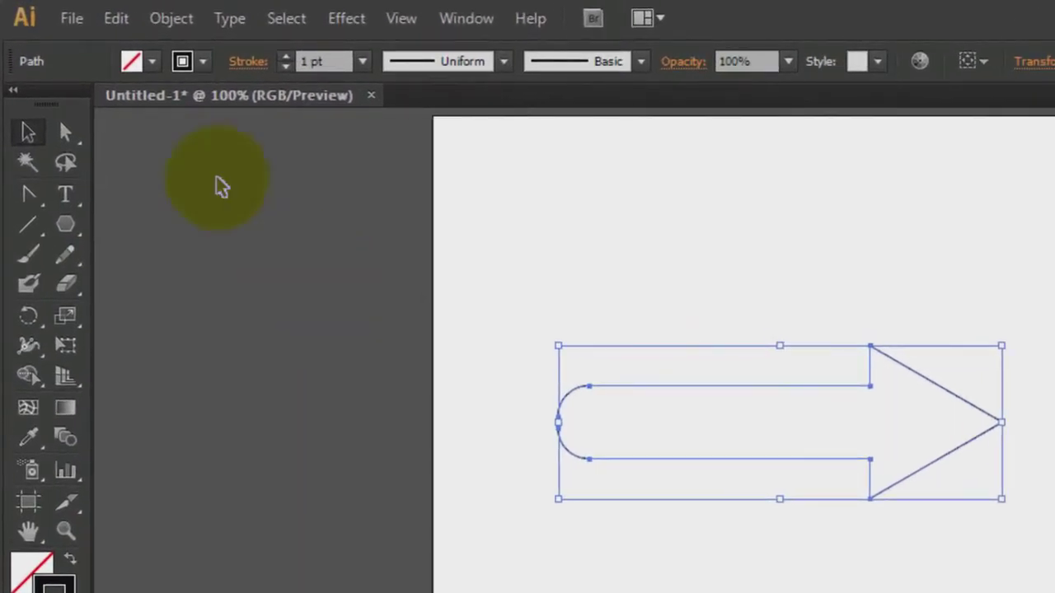
Fill the arrow with orange and set its black stroke weight to 3 pt
{"action": "left_click", "coordinate": [152, 61]}
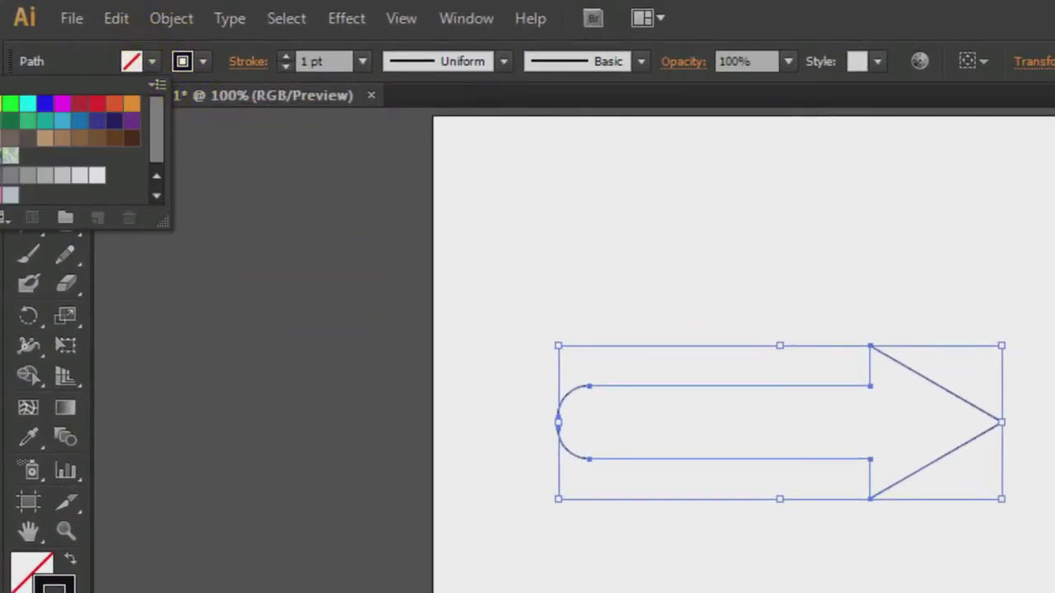
{"action": "left_click", "coordinate": [132, 103]}
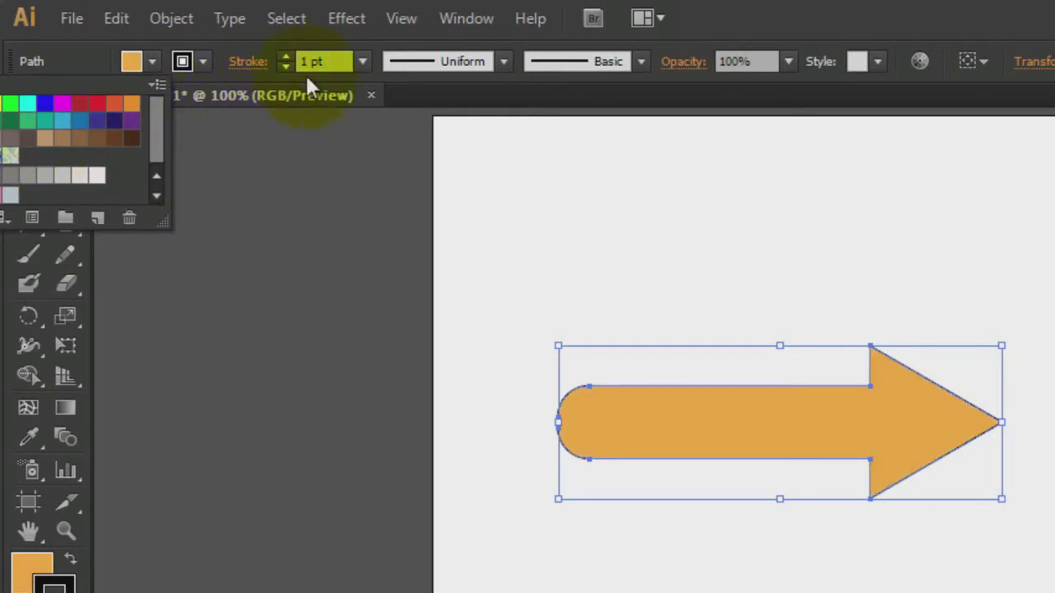
{"action": "left_click", "coordinate": [286, 56]}
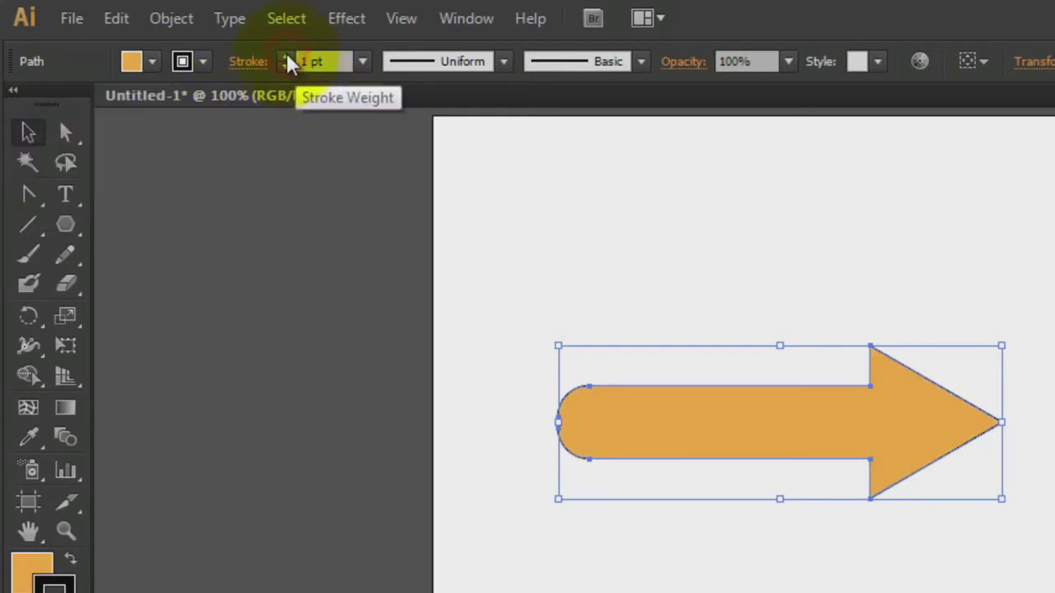
{"action": "left_click", "coordinate": [286, 57]}
{"action": "left_click", "coordinate": [286, 56]}
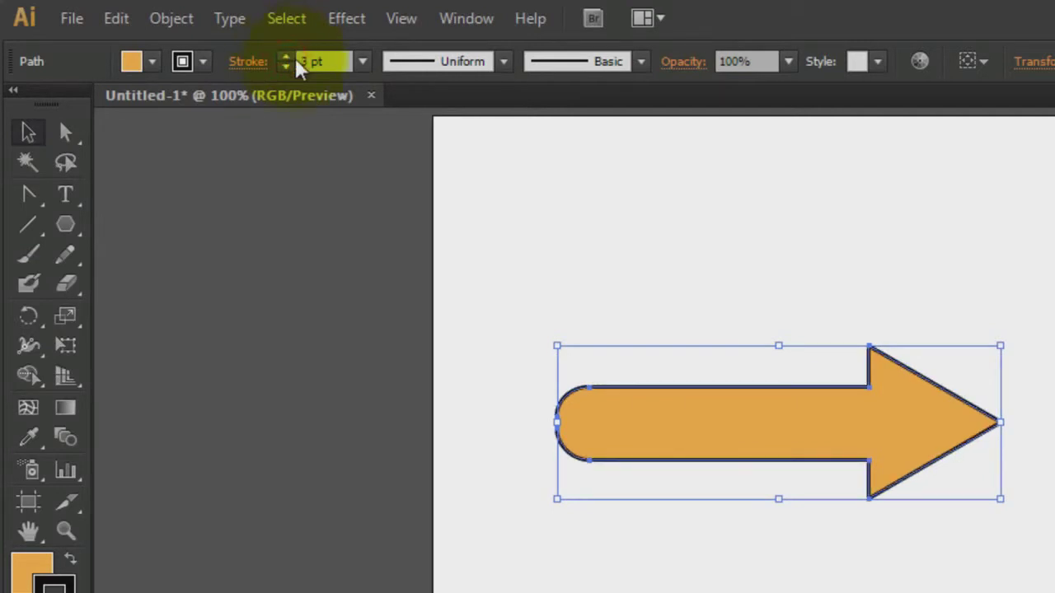
{"action": "left_click", "coordinate": [732, 577]}
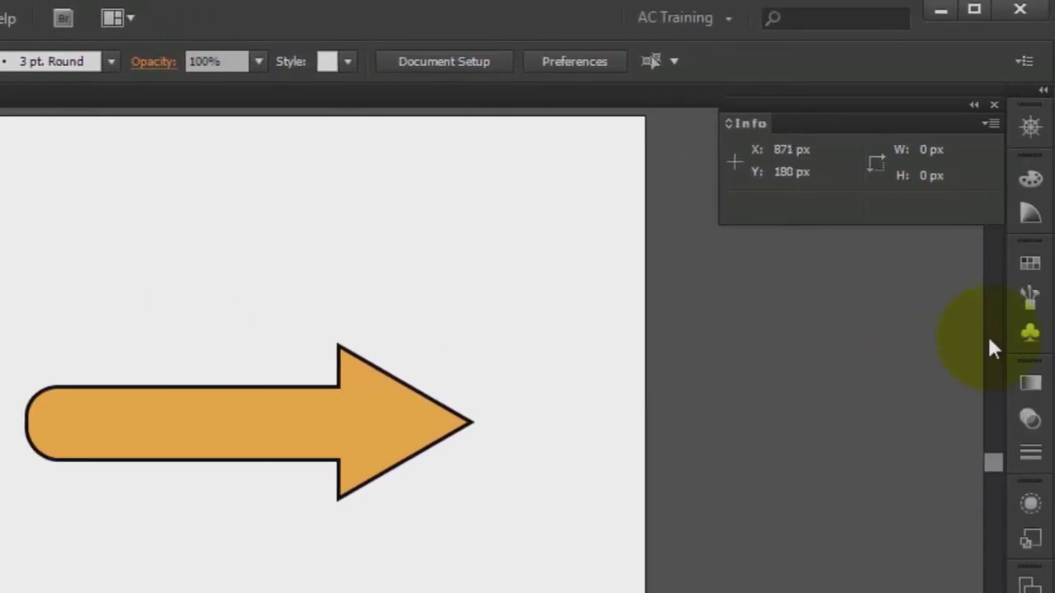
Drag the orange arrow into the Symbols panel and name the new symbol 'Arrow'
{"action": "left_click", "coordinate": [1032, 334]}
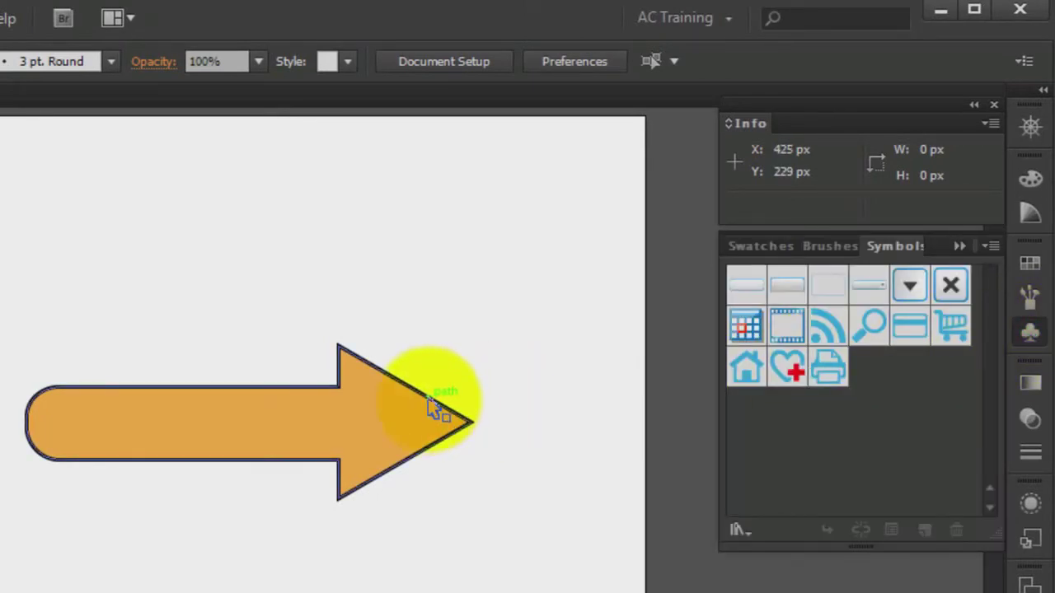
{"action": "left_click_drag", "start_coordinate": [428, 401], "coordinate": [793, 437]}
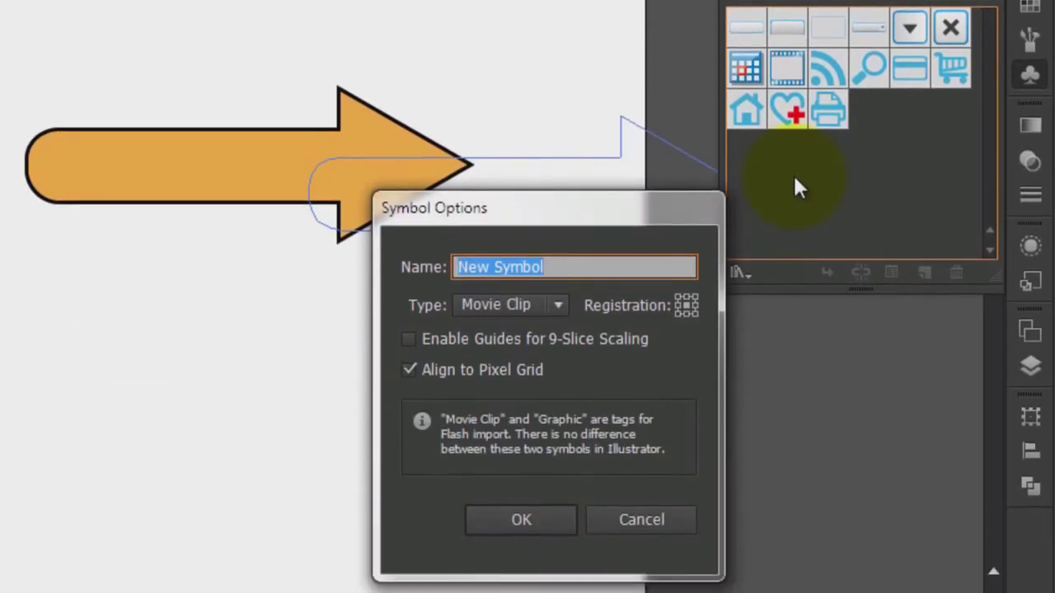
{"action": "type", "text": "Arrow"}
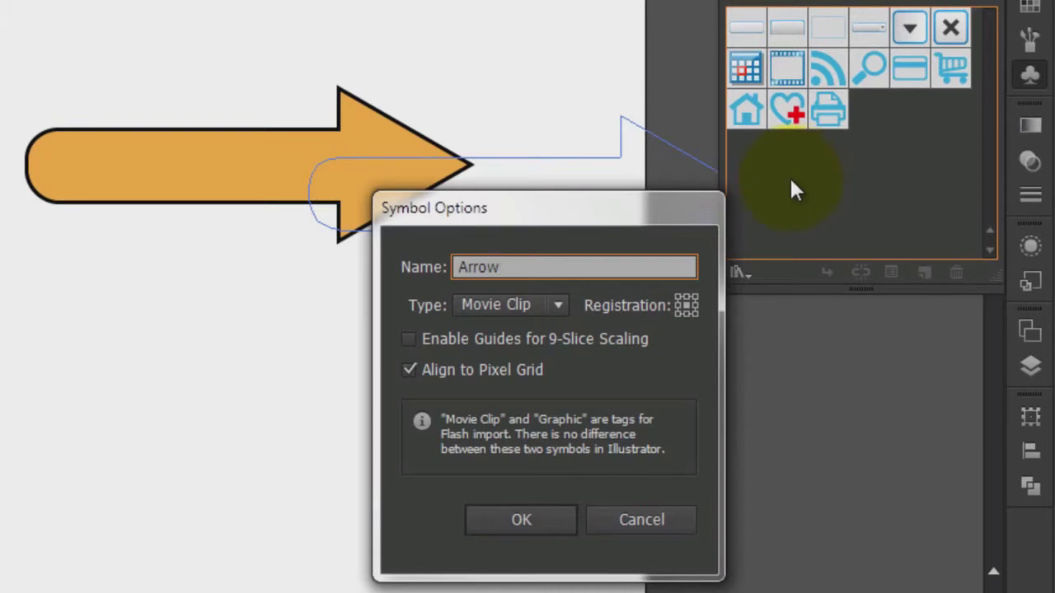
{"action": "left_click", "coordinate": [542, 515]}
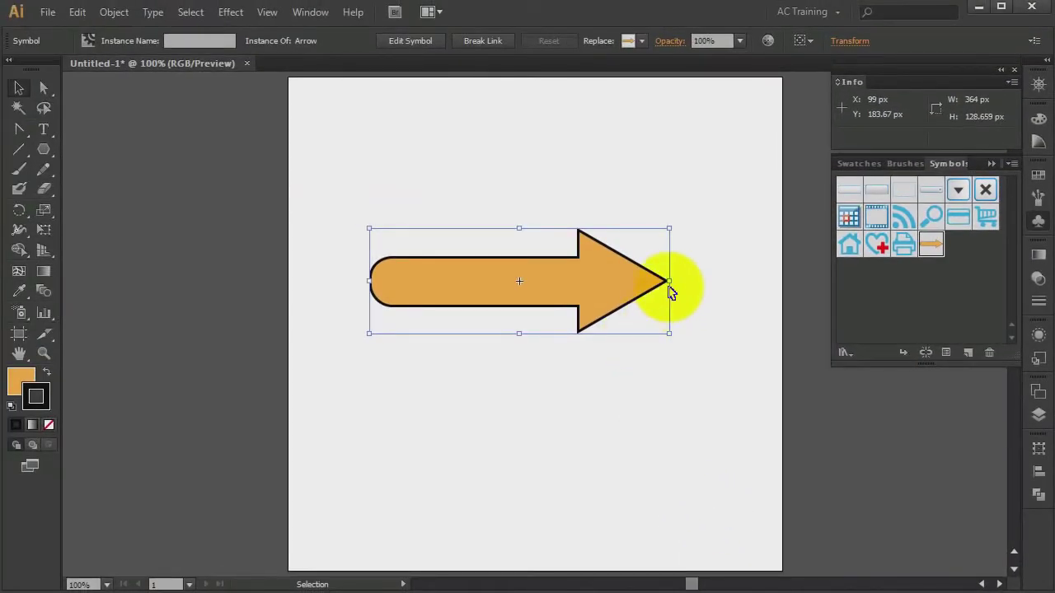
Move the original arrow to the top and place a shortened Arrow instance below it
{"action": "left_click_drag", "start_coordinate": [549, 285], "coordinate": [506, 161]}
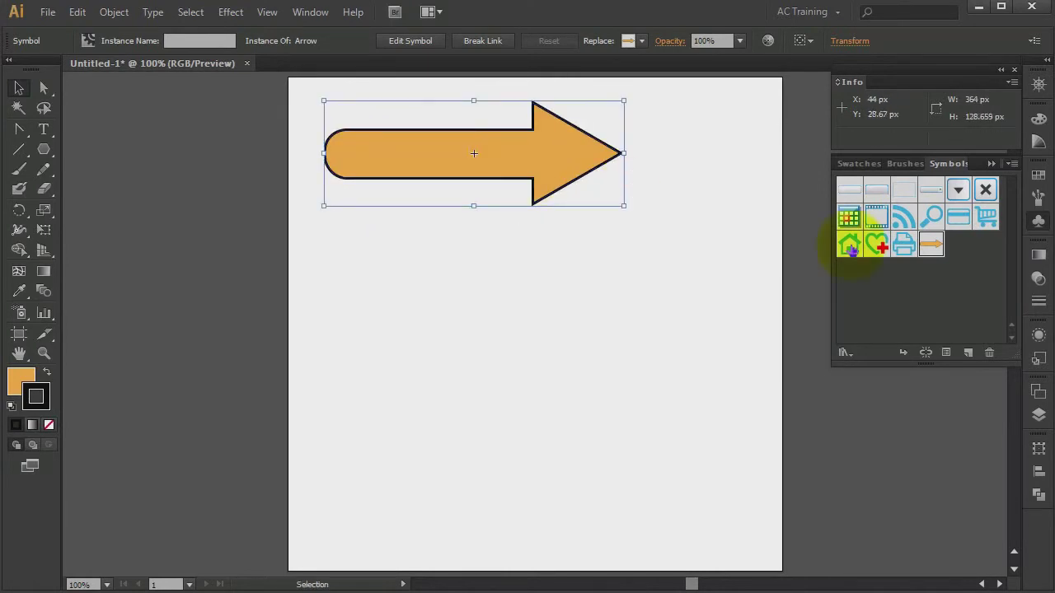
{"action": "left_click_drag", "start_coordinate": [936, 245], "coordinate": [508, 274]}
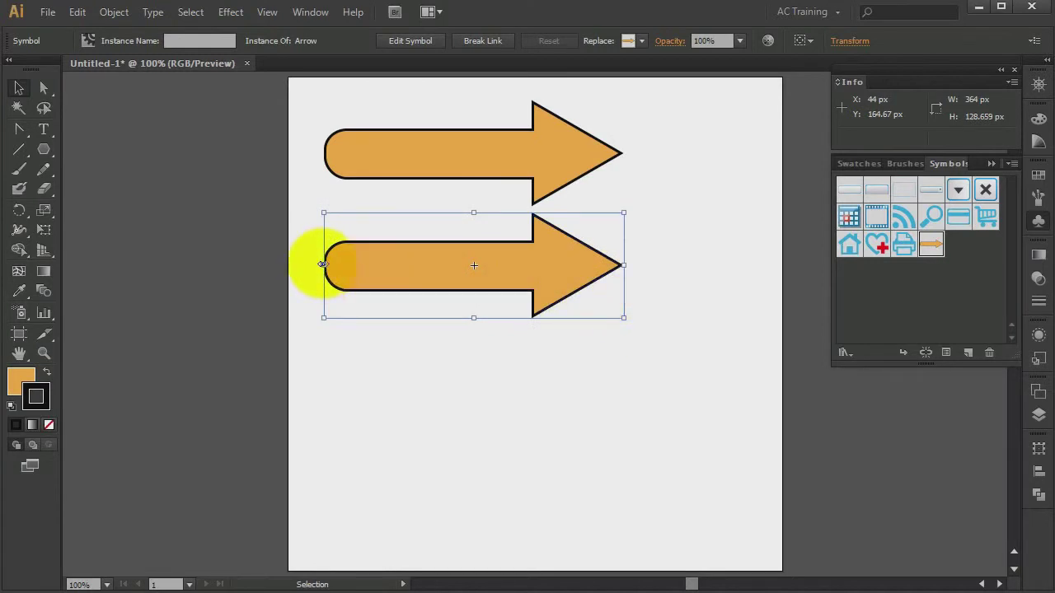
{"action": "left_click_drag", "start_coordinate": [322, 265], "coordinate": [467, 269]}
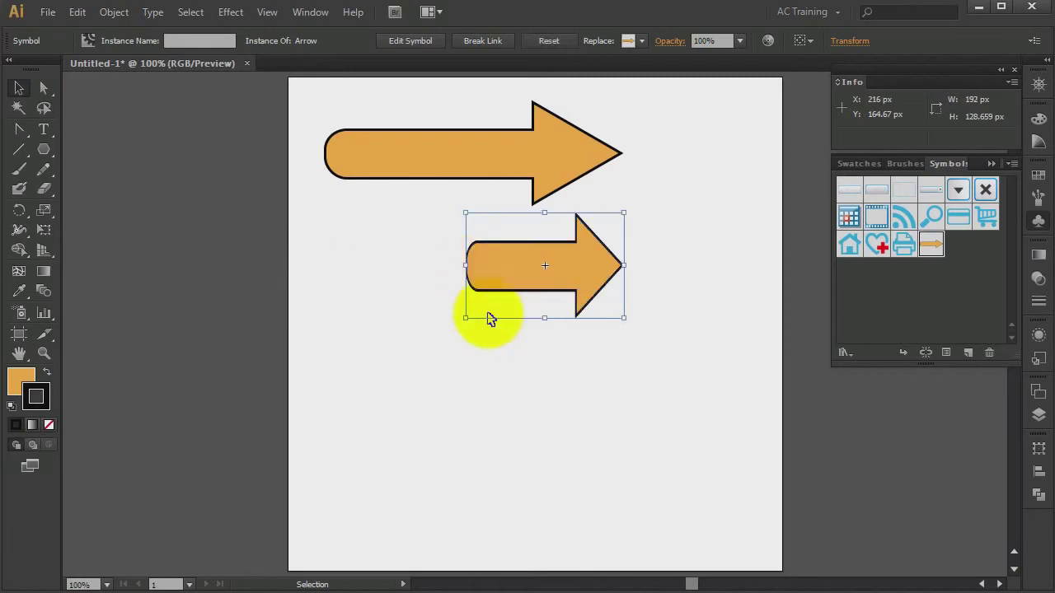
{"action": "left_click", "coordinate": [521, 385]}
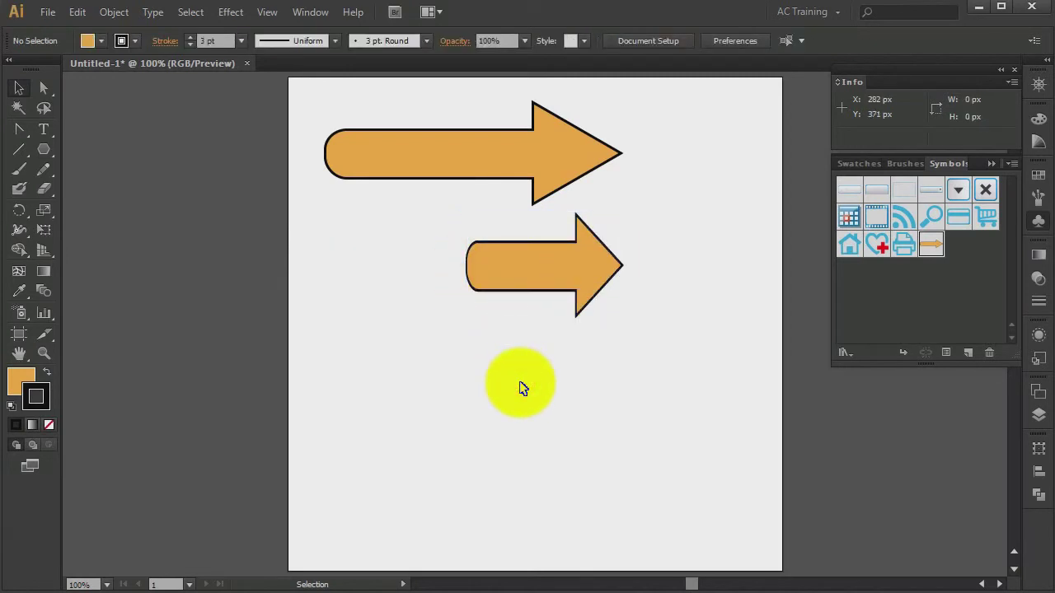
Place a third Arrow instance at the bottom and stretch it to about 570 px wide
{"action": "left_click", "coordinate": [929, 246]}
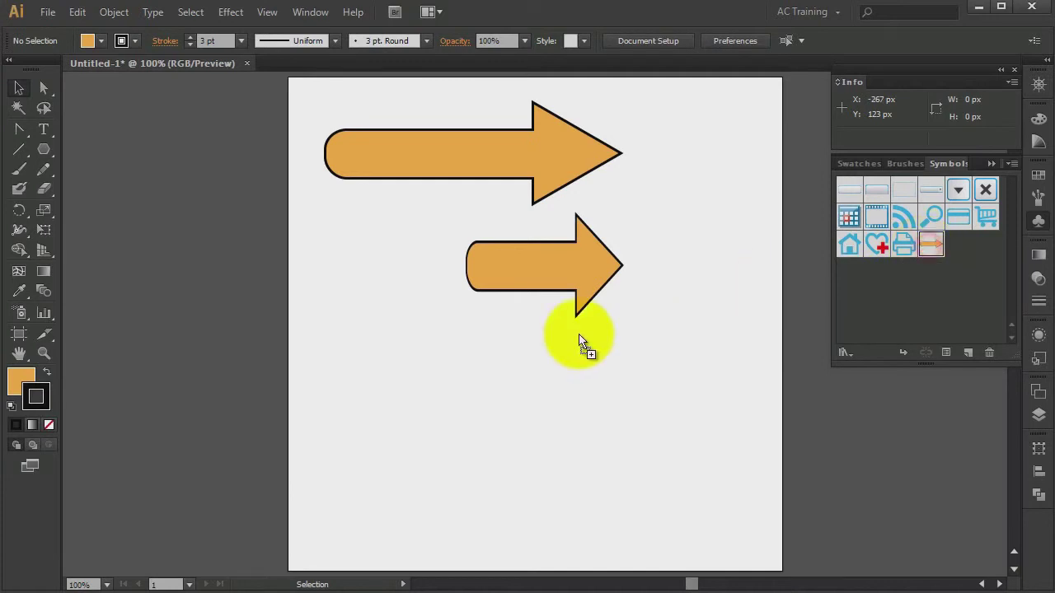
{"action": "left_click_drag", "start_coordinate": [580, 341], "coordinate": [542, 385]}
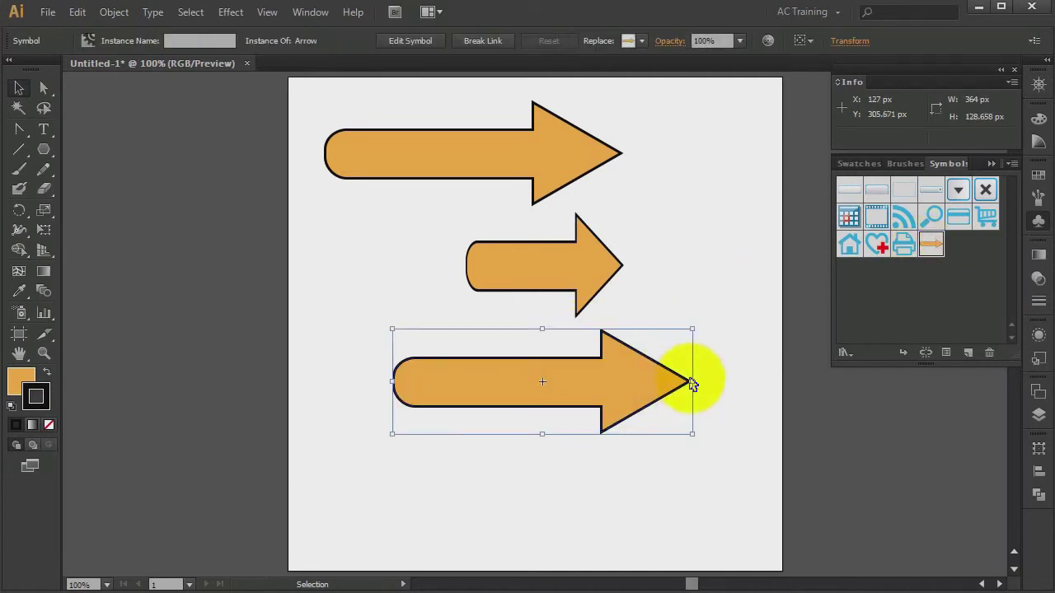
{"action": "left_click_drag", "start_coordinate": [691, 382], "coordinate": [771, 382]}
{"action": "left_click_drag", "start_coordinate": [392, 381], "coordinate": [302, 381]}
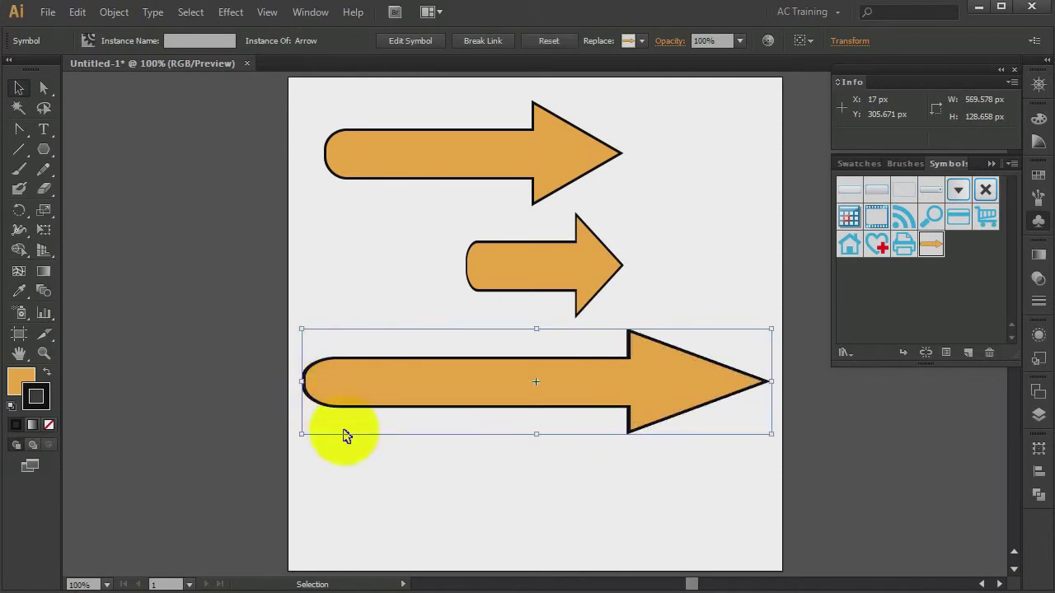
{"action": "left_click", "coordinate": [441, 491]}
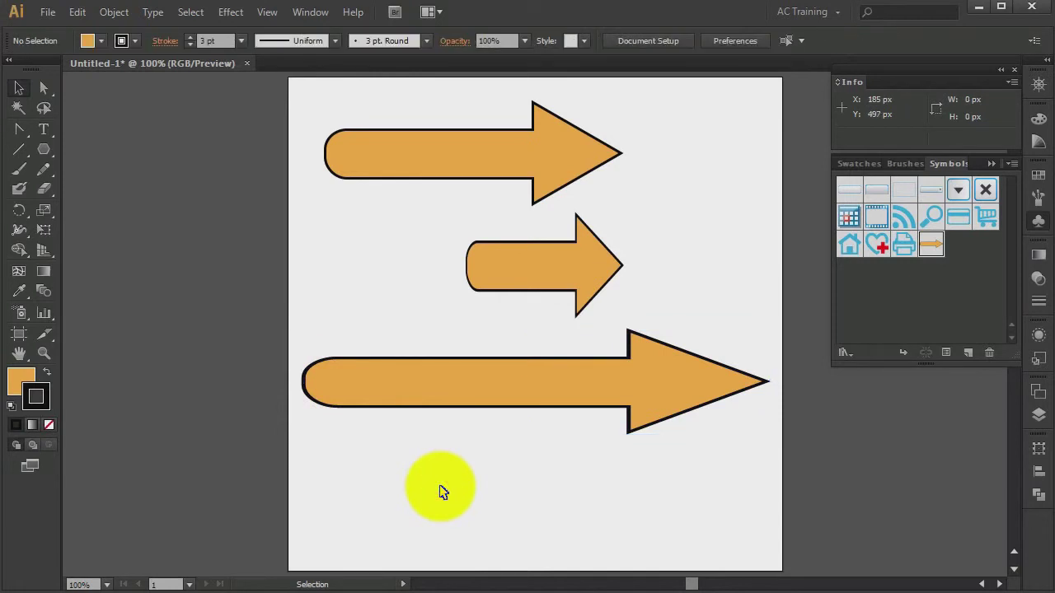
{"action": "left_click_drag", "start_coordinate": [618, 492], "coordinate": [507, 266]}
Delete the two extra arrows and float the Symbols panel on the left
{"action": "key", "text": "Delete"}
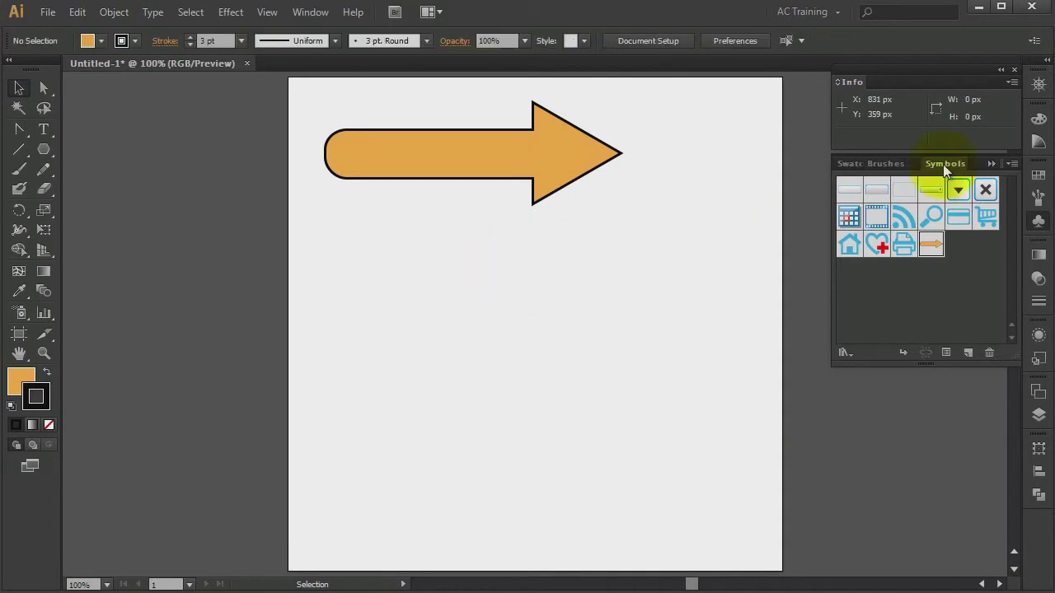
{"action": "mouse_move", "coordinate": [943, 164]}
{"action": "left_mouse_down"}
{"action": "mouse_move", "coordinate": [808, 169]}
{"action": "mouse_move", "coordinate": [742, 197]}
{"action": "mouse_move", "coordinate": [459, 242]}
{"action": "mouse_move", "coordinate": [408, 226]}
{"action": "left_mouse_up"}
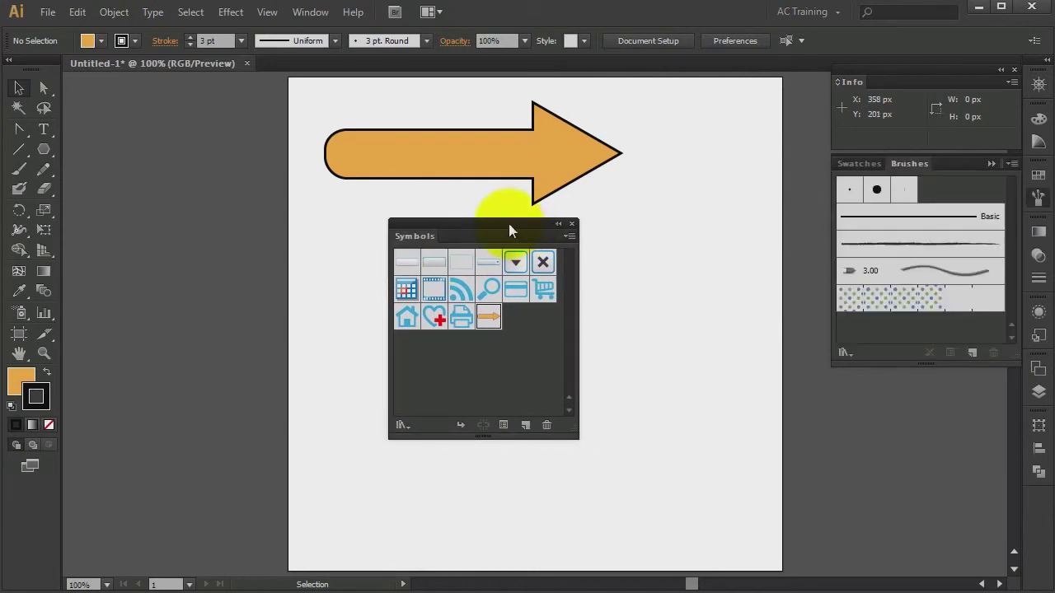
{"action": "left_click_drag", "start_coordinate": [482, 221], "coordinate": [205, 93]}
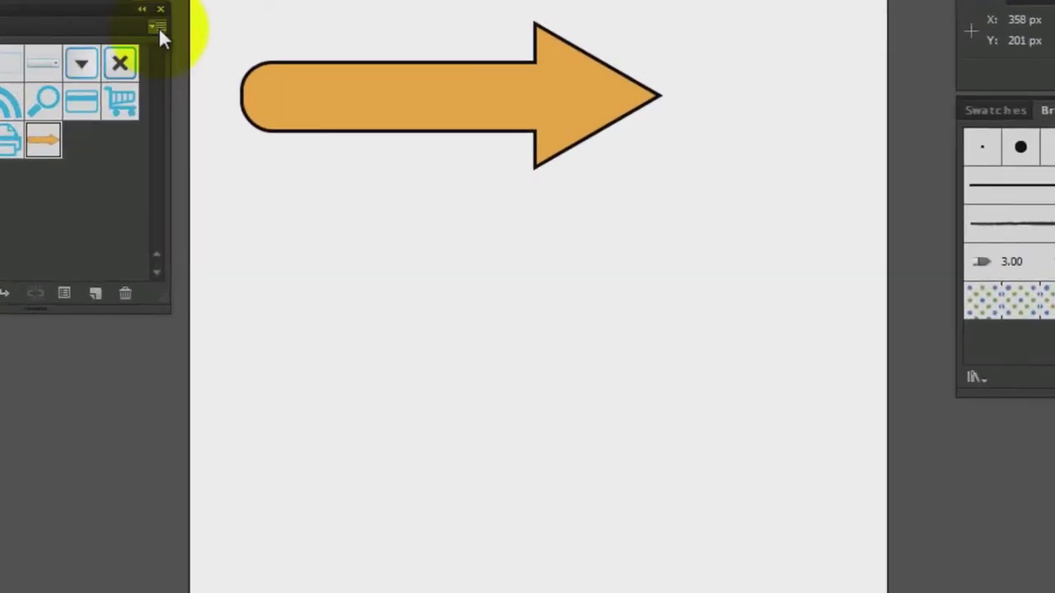
Enable Guides for 9-Slice Scaling in the Arrow symbol's Symbol Options
{"action": "left_click", "coordinate": [265, 104]}
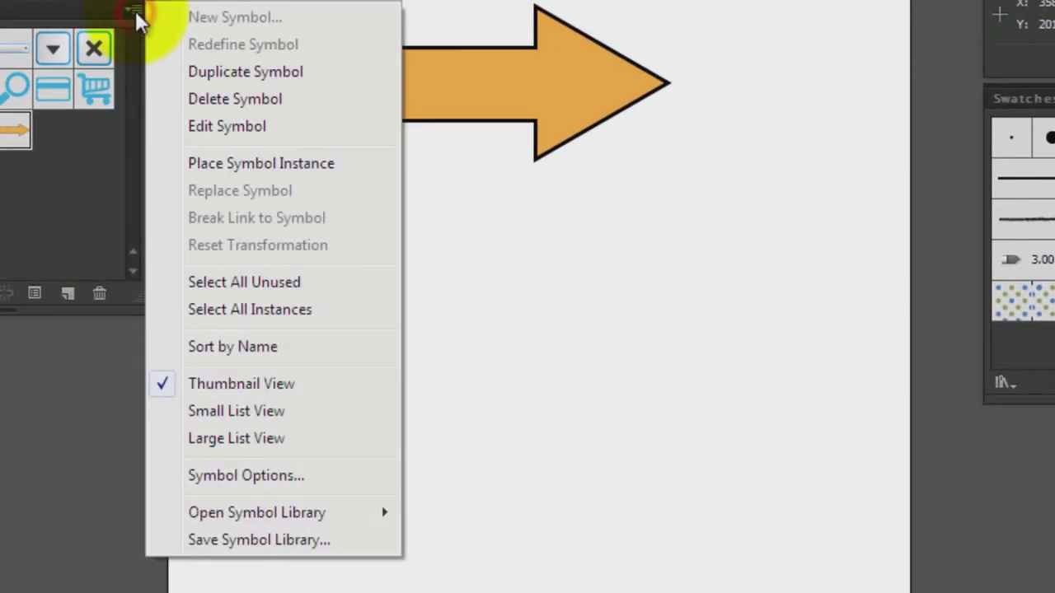
{"action": "left_click", "coordinate": [251, 478]}
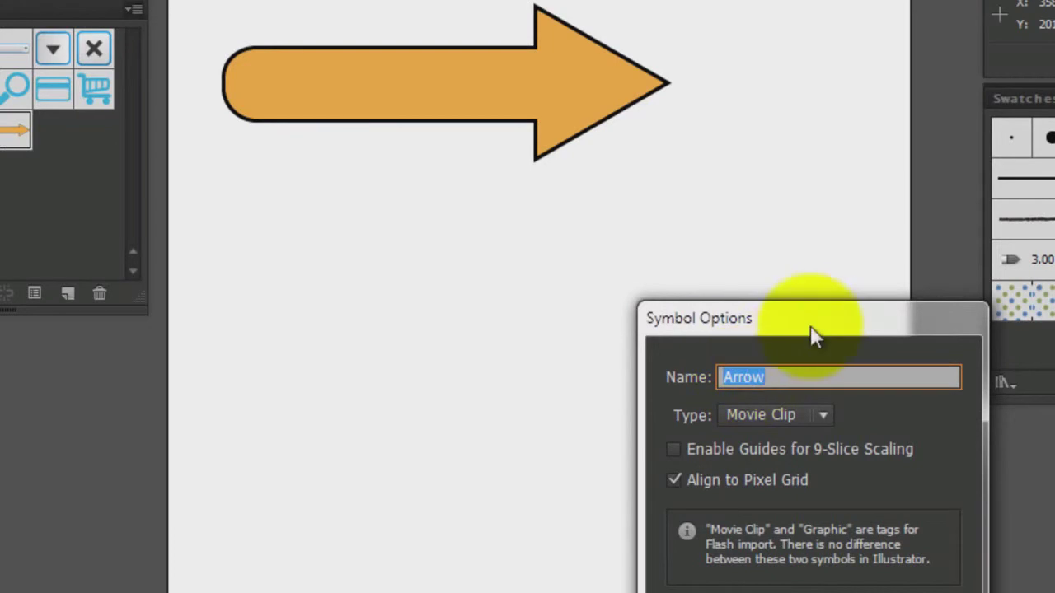
{"action": "left_click_drag", "start_coordinate": [812, 336], "coordinate": [499, 194]}
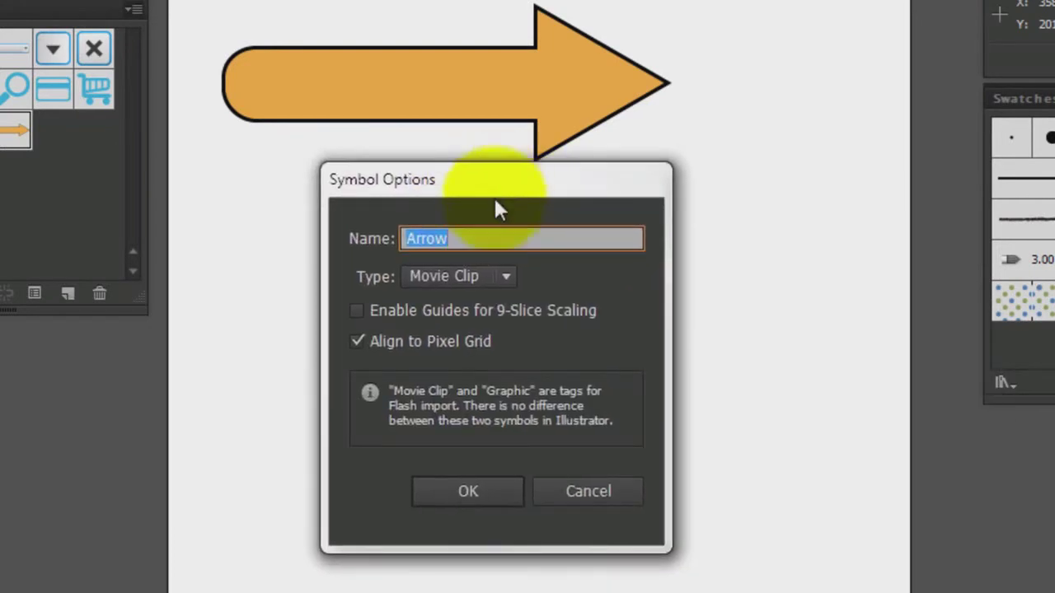
{"action": "left_click", "coordinate": [355, 310]}
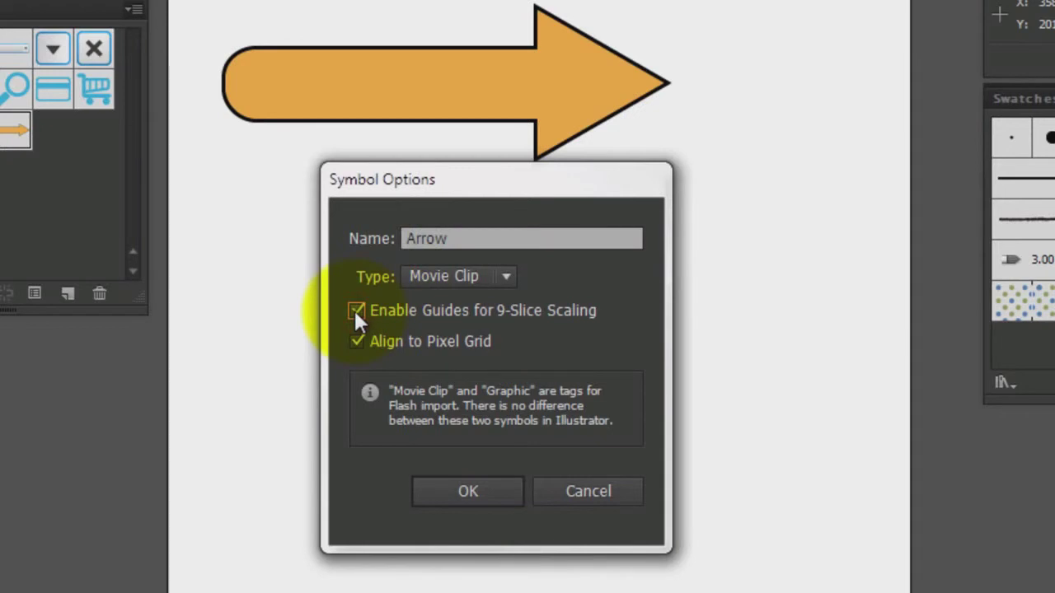
{"action": "left_click", "coordinate": [469, 492]}
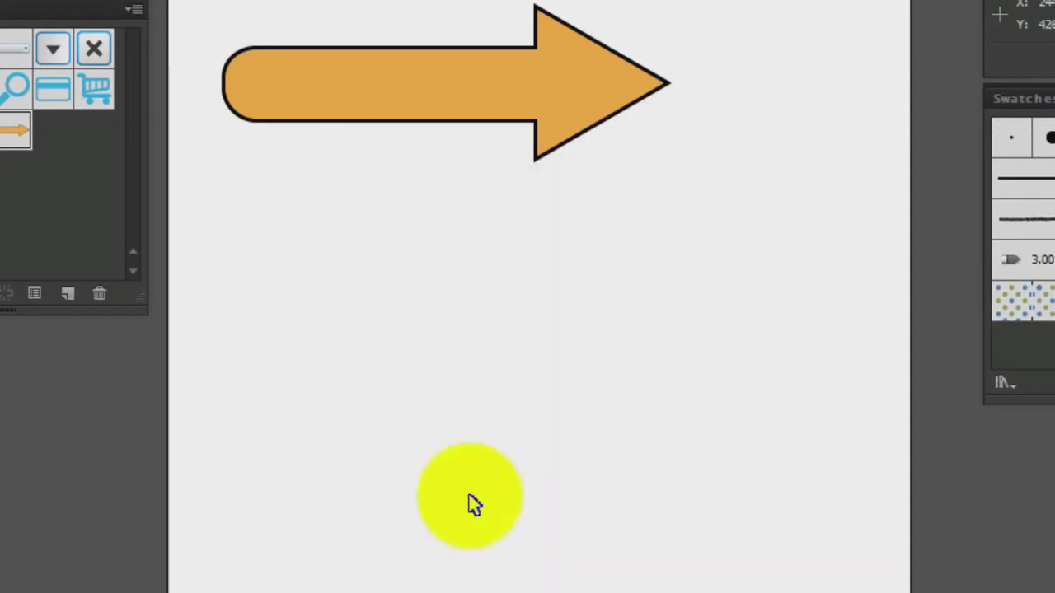
Edit the Arrow symbol, placing vertical slice guides at the arrowhead's base and just past the tail
{"action": "left_click", "coordinate": [437, 112]}
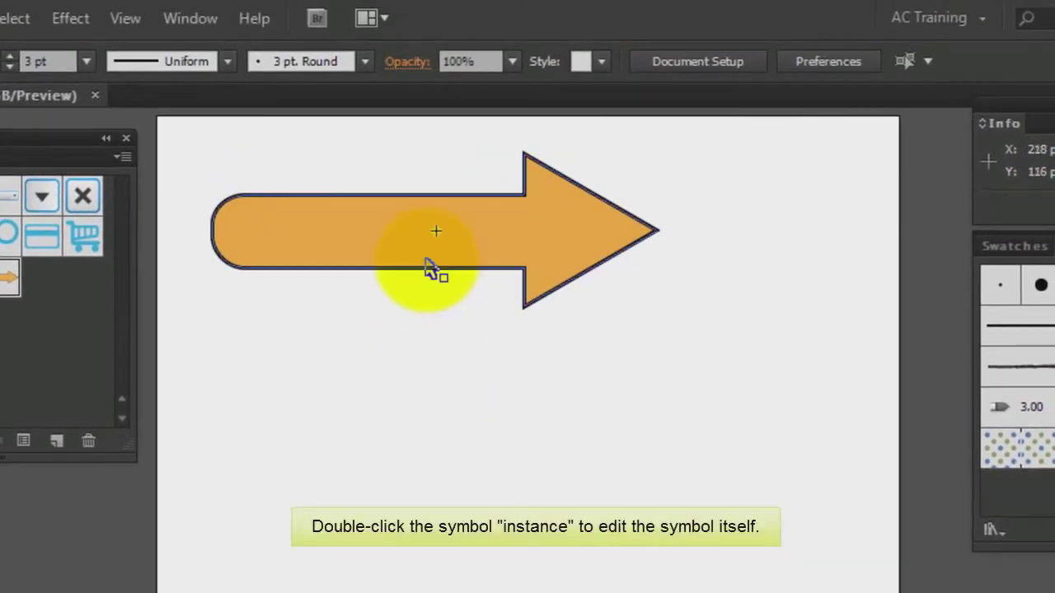
{"action": "double_click", "coordinate": [425, 261]}
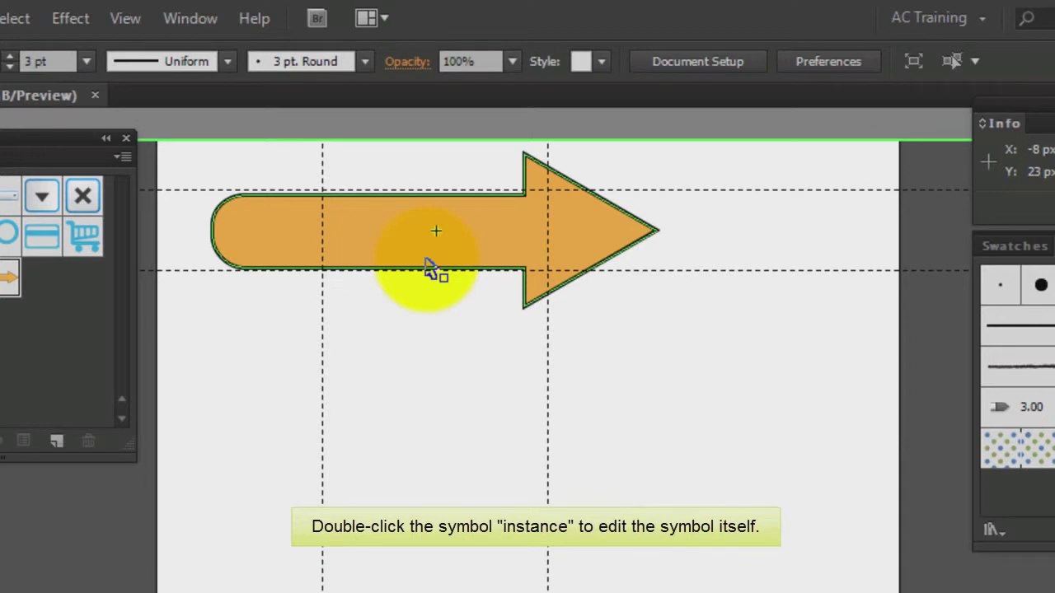
{"action": "left_click", "coordinate": [494, 313]}
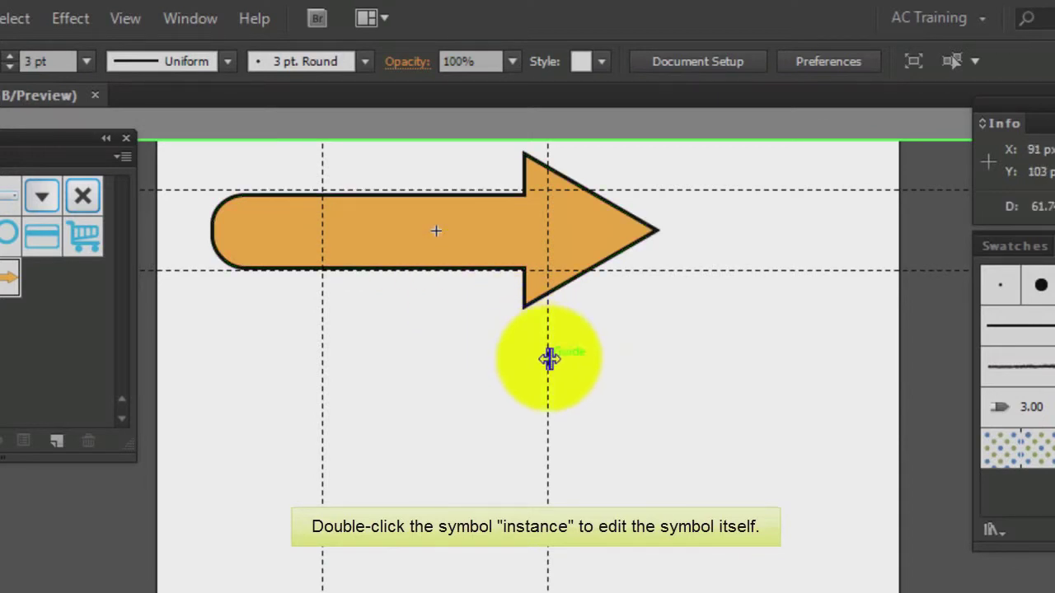
{"action": "left_click_drag", "start_coordinate": [545, 356], "coordinate": [519, 350]}
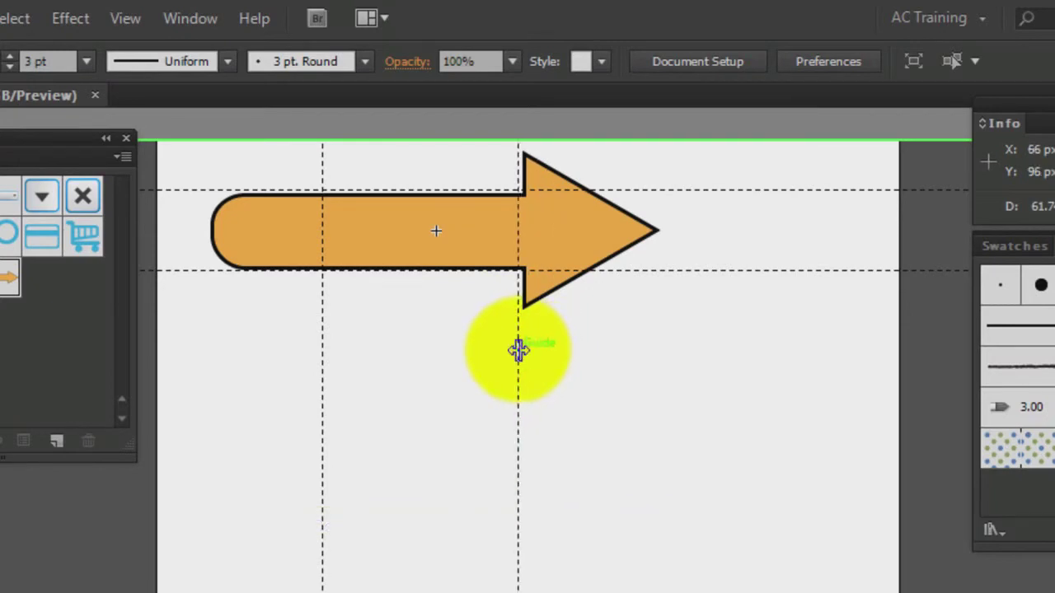
{"action": "left_click_drag", "start_coordinate": [321, 361], "coordinate": [254, 357]}
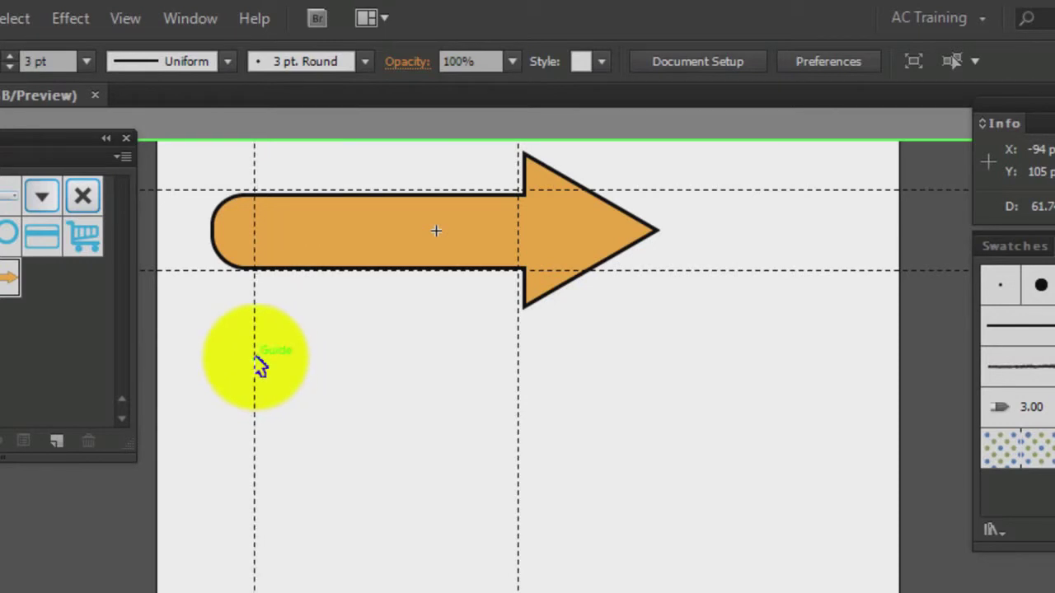
Exit symbol editing and place a shortened copy of the arrow directly below
{"action": "double_click", "coordinate": [348, 367]}
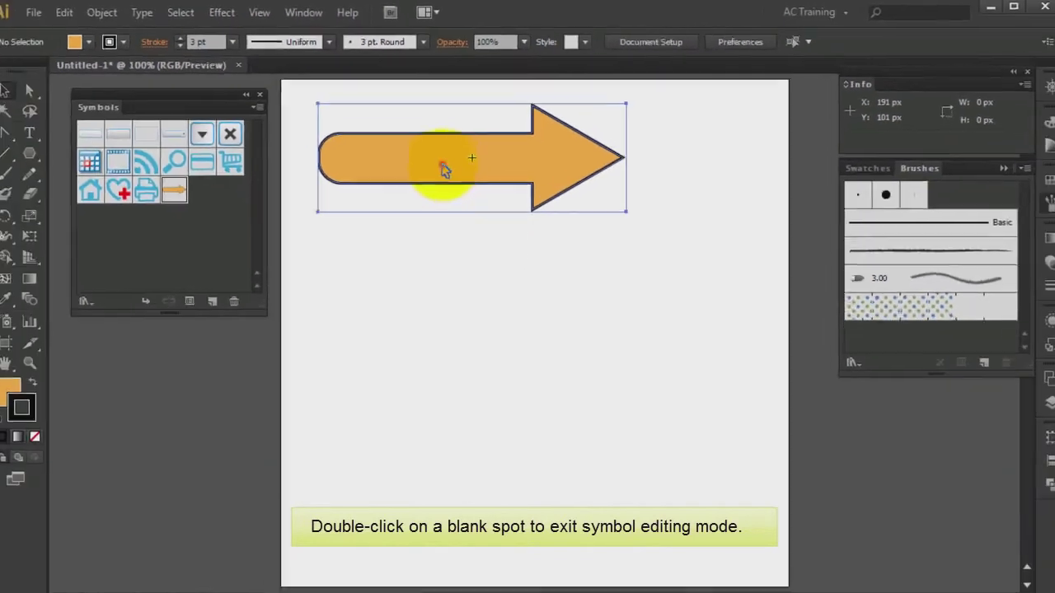
{"action": "left_click_drag", "start_coordinate": [443, 170], "coordinate": [442, 284]}
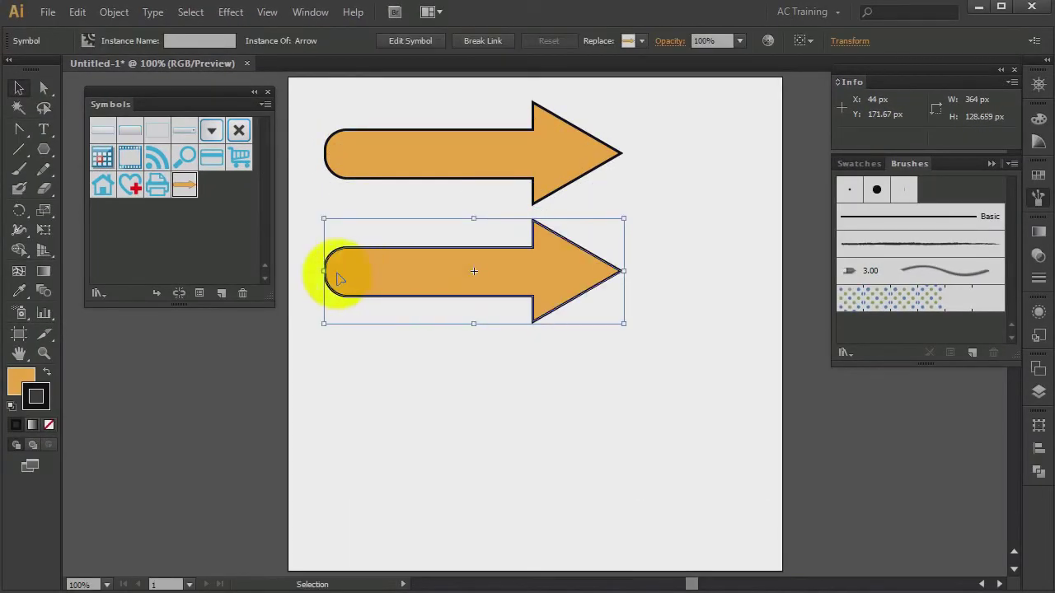
{"action": "left_click_drag", "start_coordinate": [324, 271], "coordinate": [470, 273]}
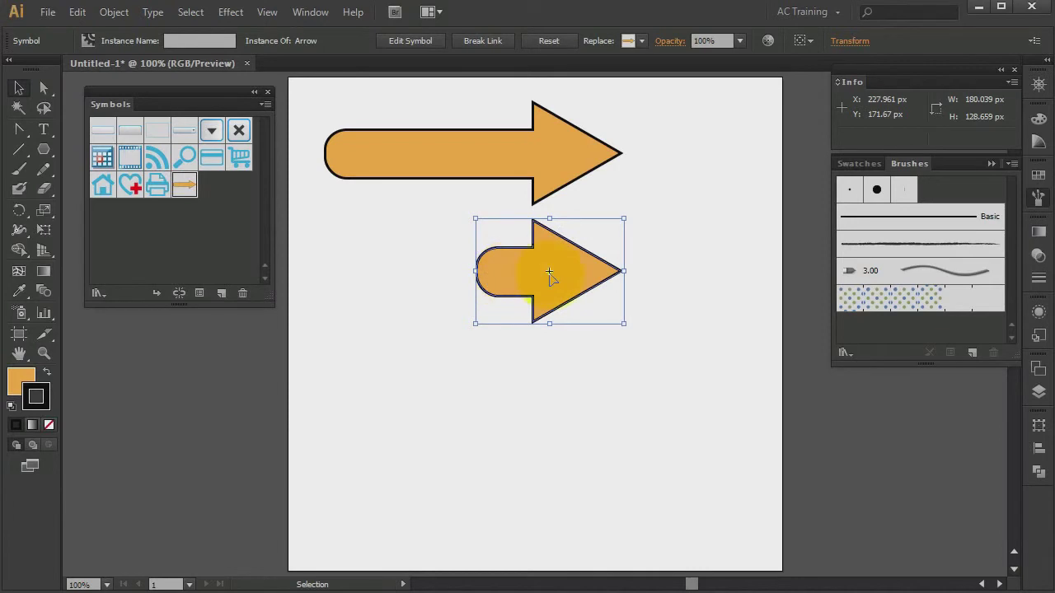
Add another copy further down and stretch it to about 573 px wide
{"action": "left_click_drag", "start_coordinate": [549, 274], "coordinate": [546, 391], "text": "alt+shift"}
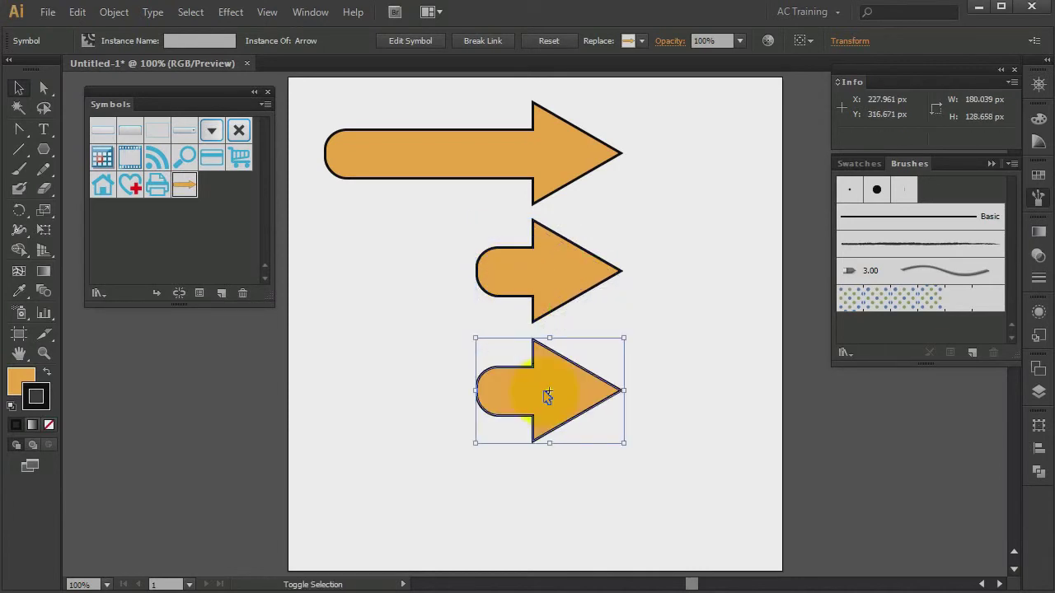
{"action": "left_click_drag", "start_coordinate": [625, 390], "coordinate": [775, 387]}
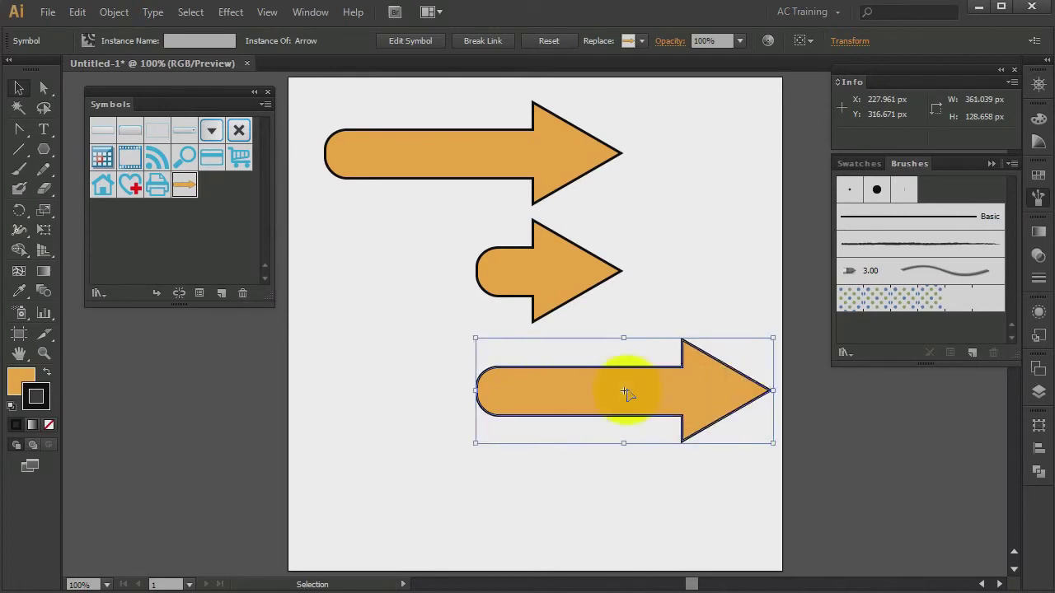
{"action": "left_click_drag", "start_coordinate": [476, 390], "coordinate": [303, 402]}
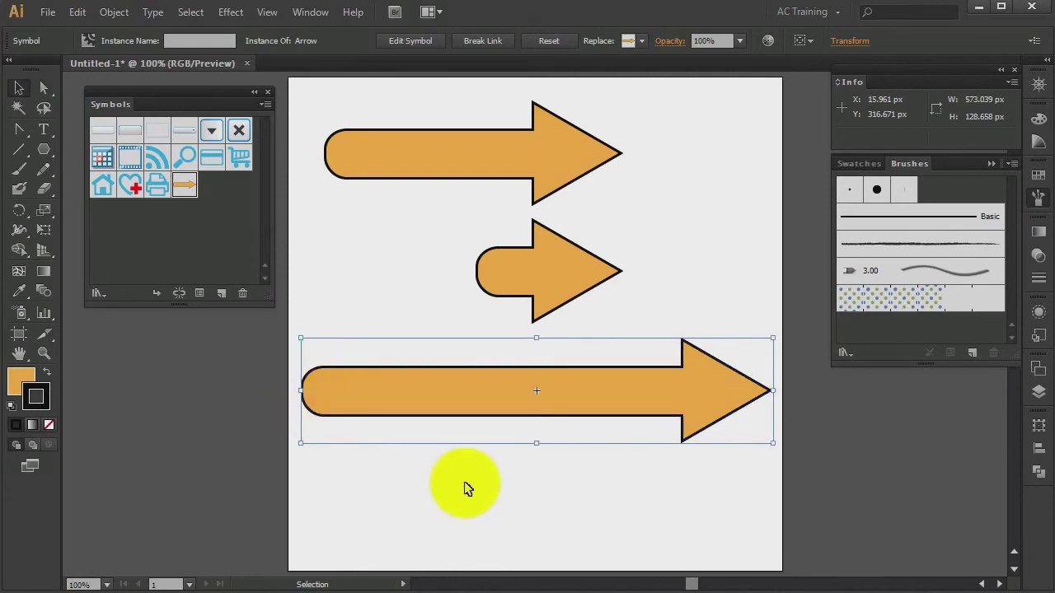
{"action": "left_click", "coordinate": [495, 495]}
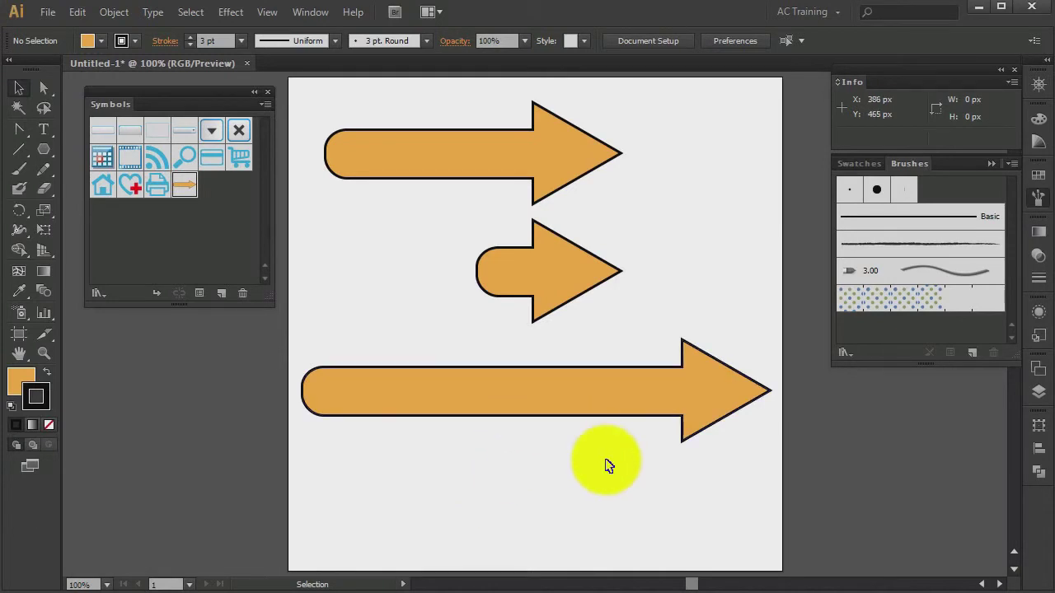
{"action": "left_click_drag", "start_coordinate": [608, 461], "coordinate": [541, 283]}
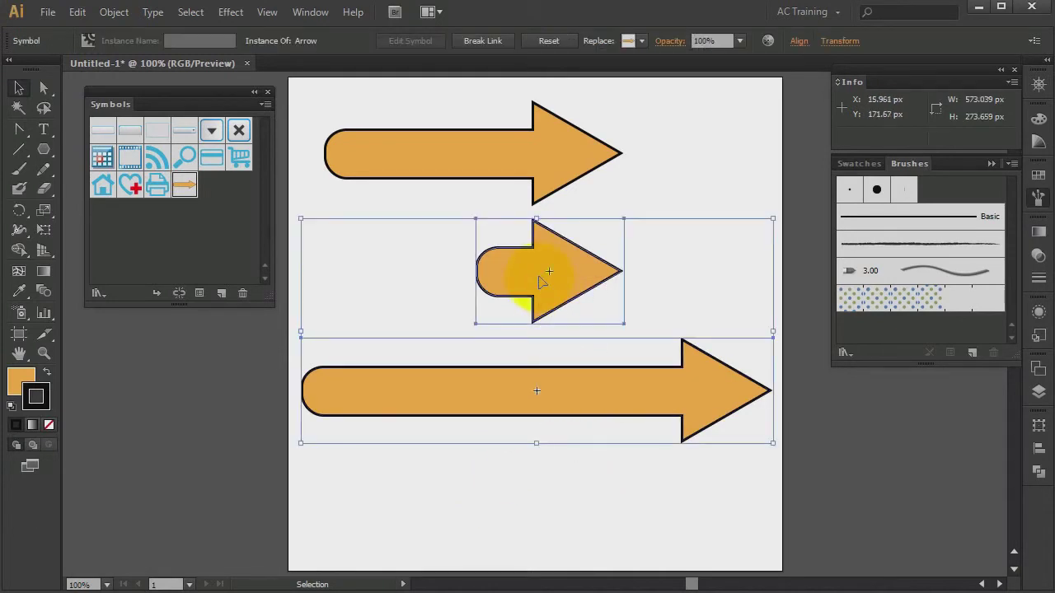
Delete the two copied arrows and stretch the original arrow taller to test vertical scaling
{"action": "key", "text": "Delete"}
{"action": "left_click", "coordinate": [502, 161]}
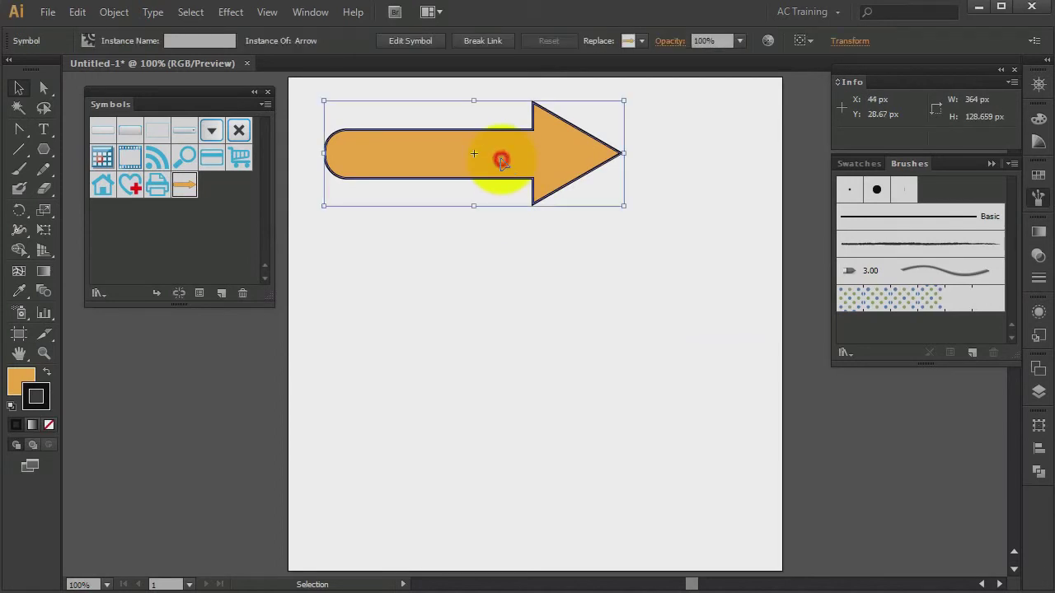
{"action": "left_click_drag", "start_coordinate": [474, 206], "coordinate": [474, 372]}
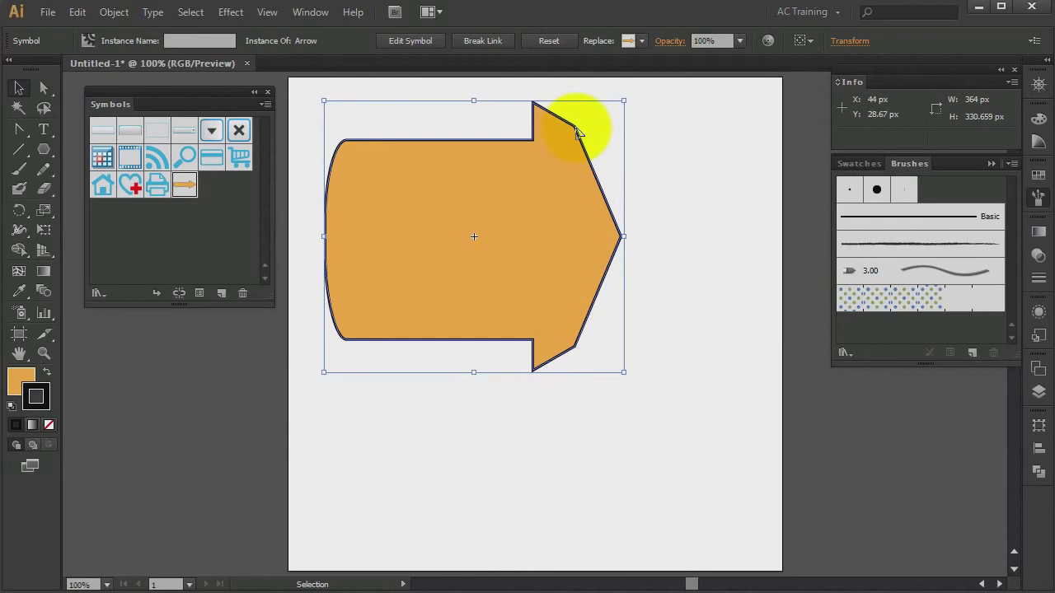
Inside the Arrow symbol, align the lower and upper slice guides with the arrowhead's tips
{"action": "double_click", "coordinate": [567, 218]}
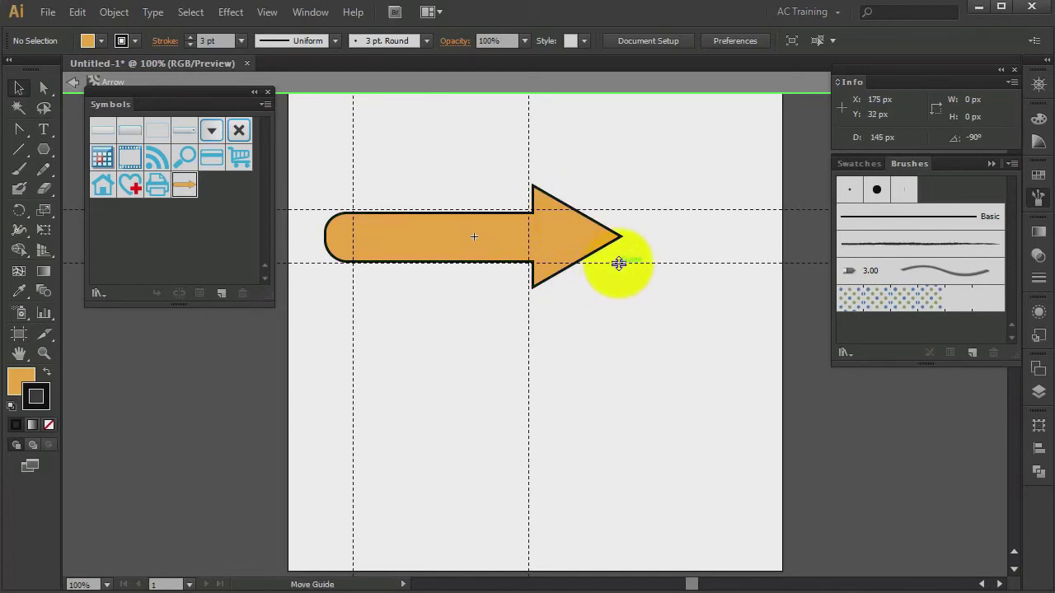
{"action": "left_click_drag", "start_coordinate": [619, 263], "coordinate": [619, 291]}
{"action": "left_click_drag", "start_coordinate": [632, 211], "coordinate": [632, 185]}
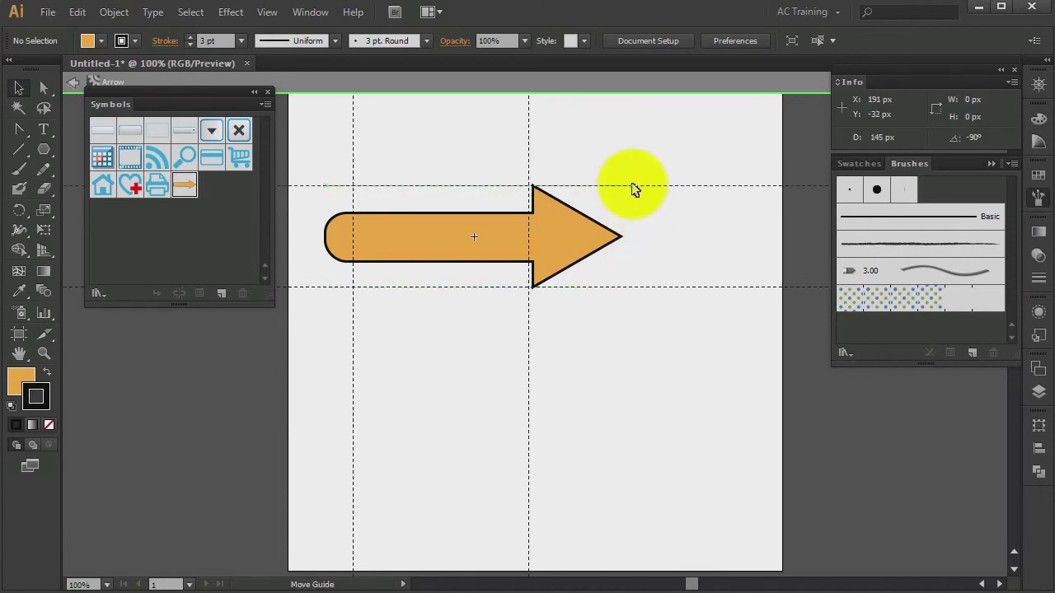
Back on the artboard, make the original Arrow instance much thinner
{"action": "double_click", "coordinate": [441, 325]}
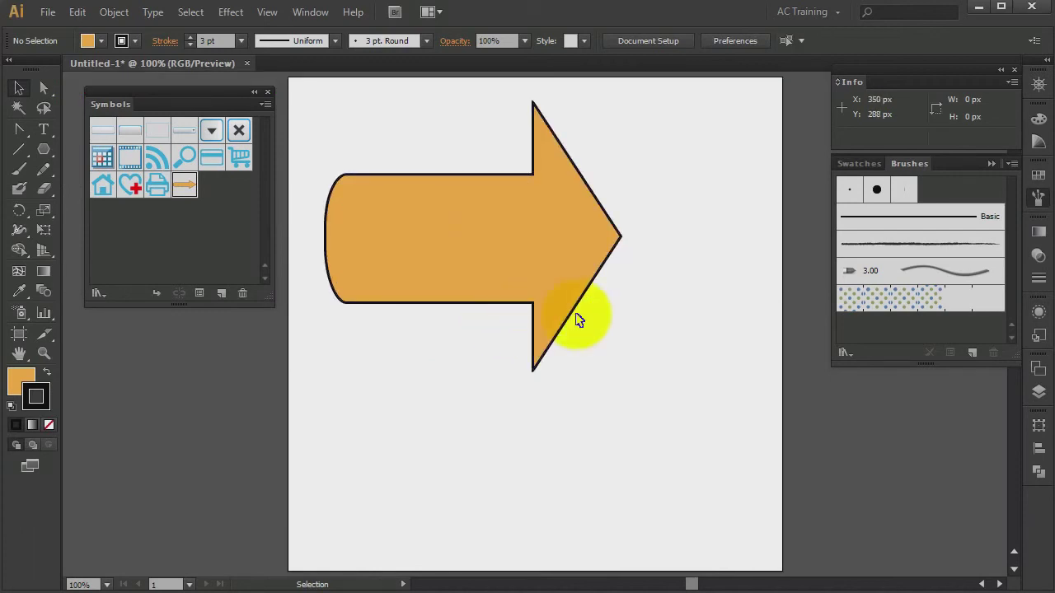
{"action": "left_click", "coordinate": [532, 208]}
{"action": "left_click_drag", "start_coordinate": [473, 372], "coordinate": [482, 215]}
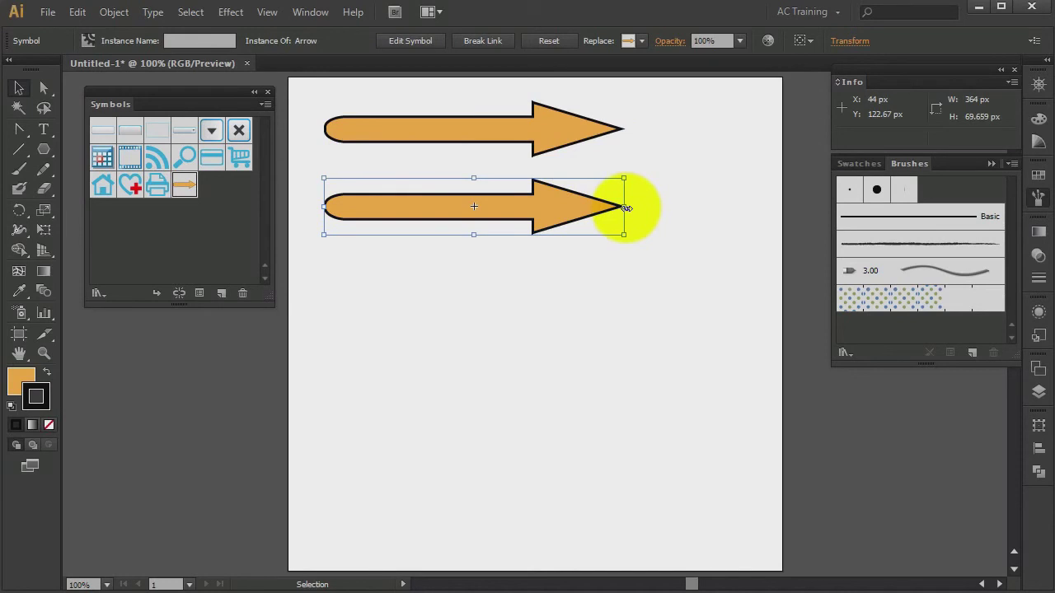
Lengthen the thin arrow to 587.5 px, then add a copy below shortened to 395.5 px
{"action": "left_click_drag", "start_coordinate": [626, 208], "coordinate": [780, 213]}
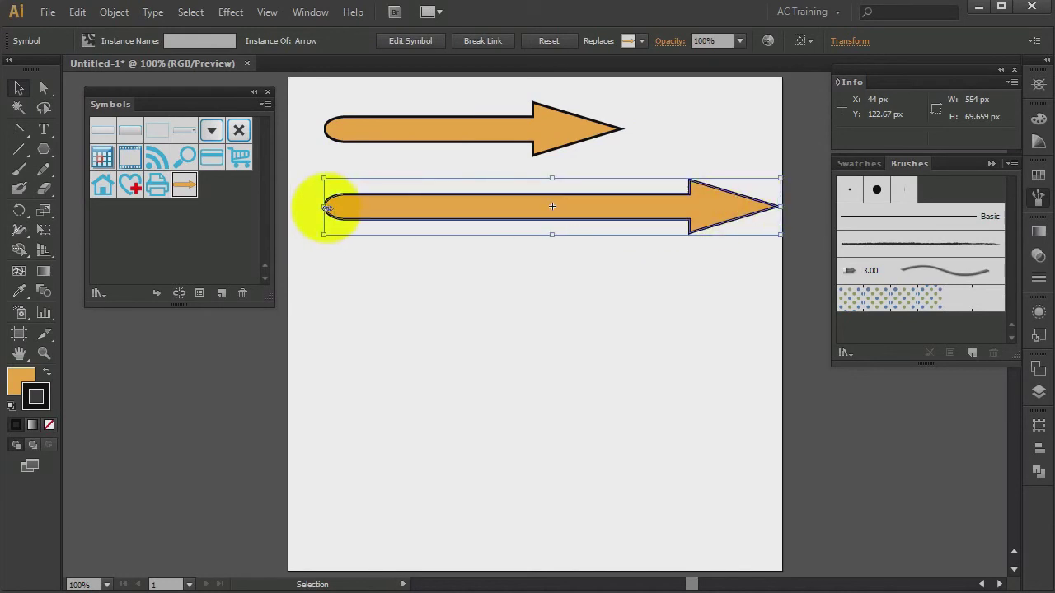
{"action": "left_click_drag", "start_coordinate": [325, 207], "coordinate": [297, 207]}
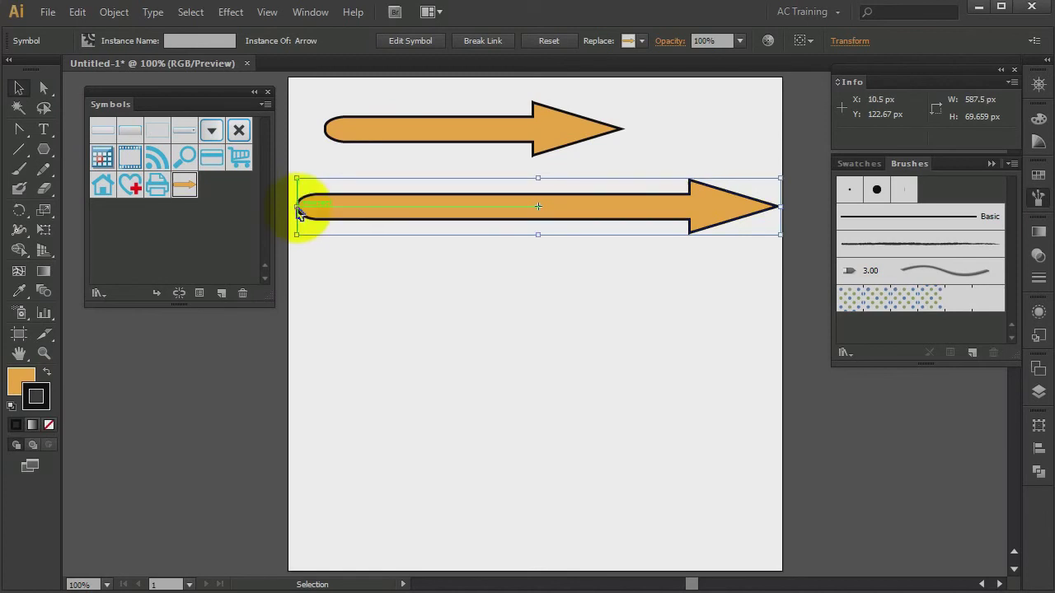
{"action": "left_click_drag", "start_coordinate": [464, 207], "coordinate": [467, 284]}
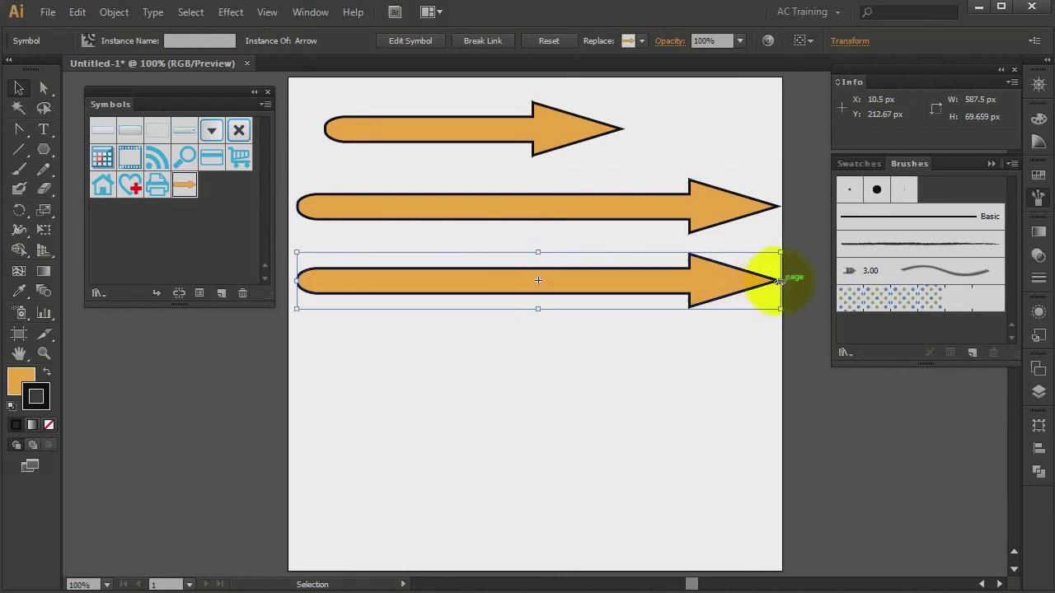
{"action": "left_click_drag", "start_coordinate": [782, 281], "coordinate": [622, 281]}
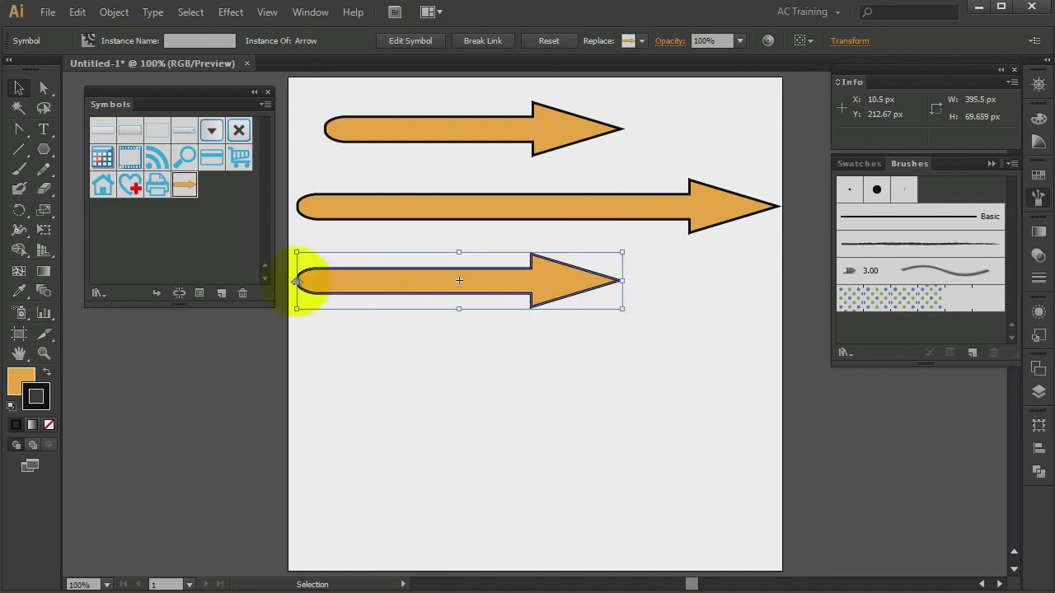